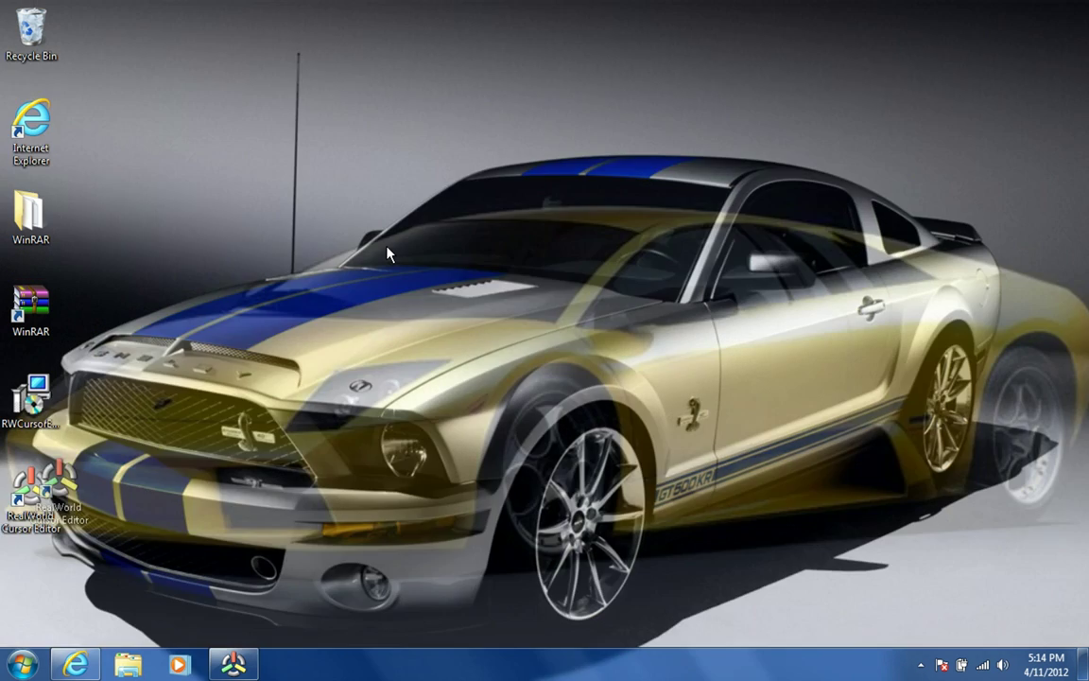
Move the RealWorld Cursor Editor desktop shortcut from the left column to mid-desktop.
left_click_drag(26, 472, 535, 277)
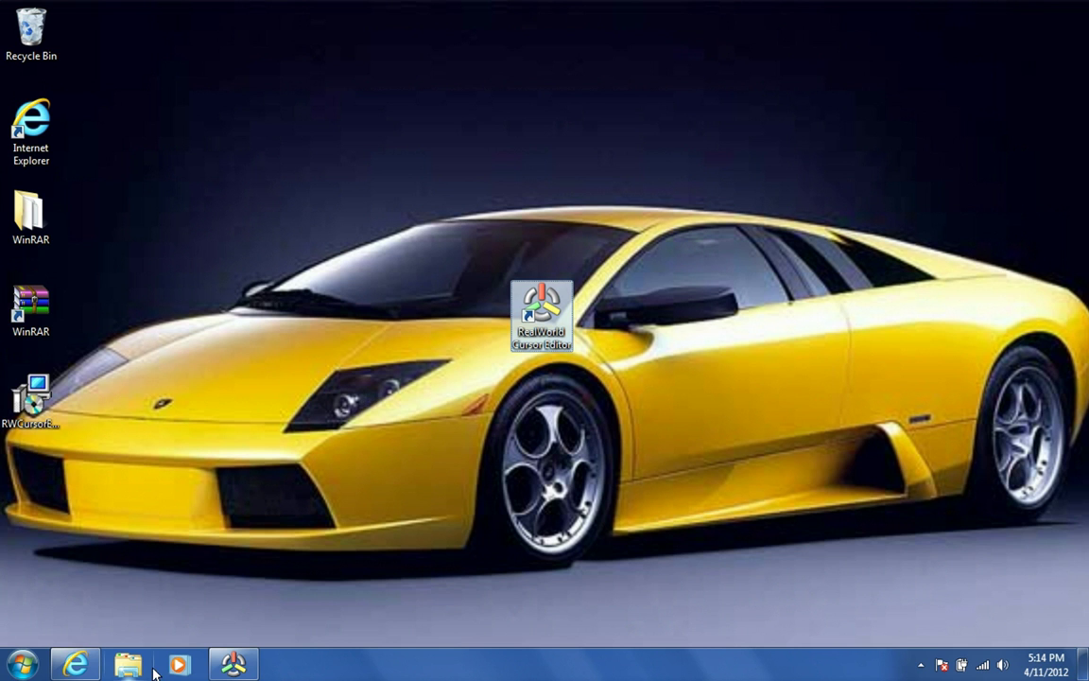
In Internet Explorer, search Google for 'real world cursor editor' using the suggestion.
left_click(74, 674)
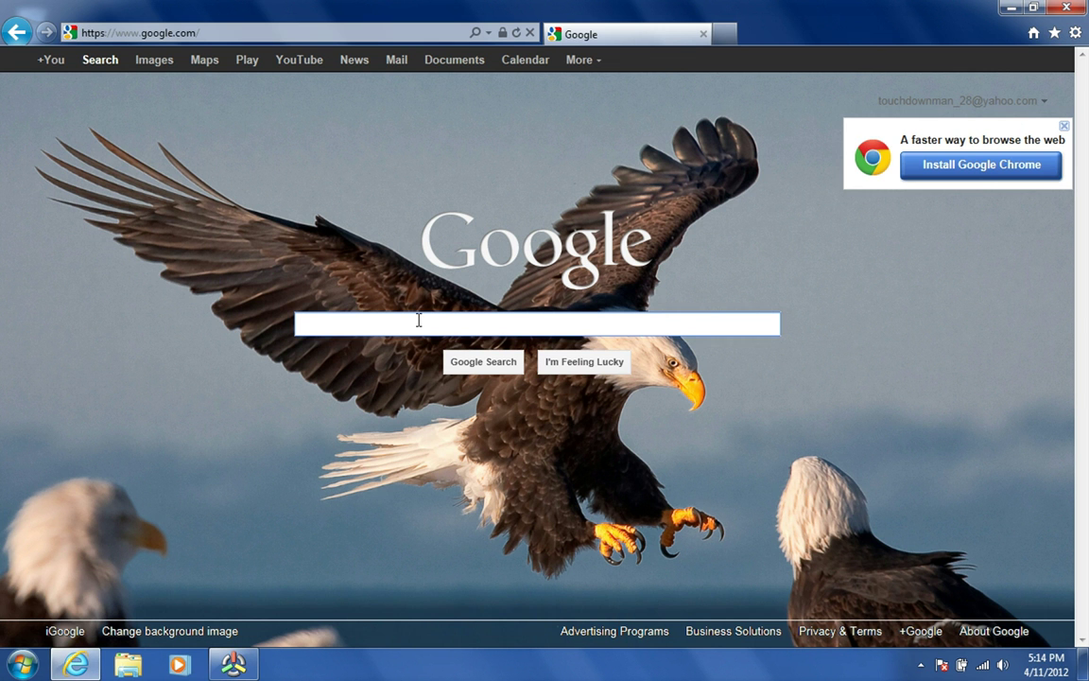
type("real")
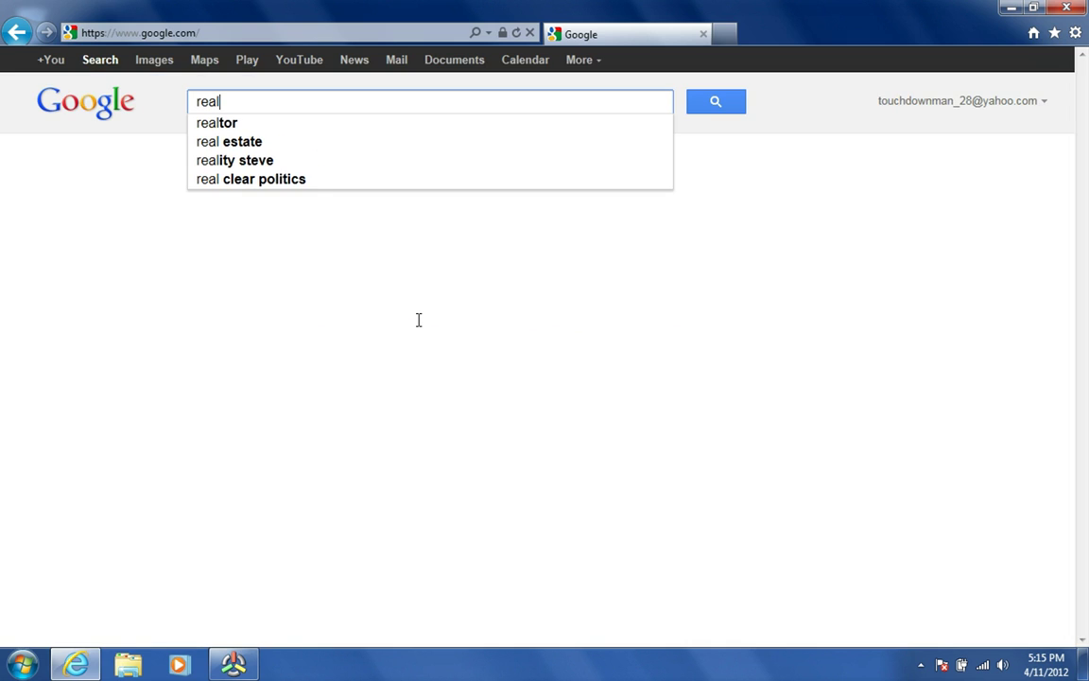
type(" world")
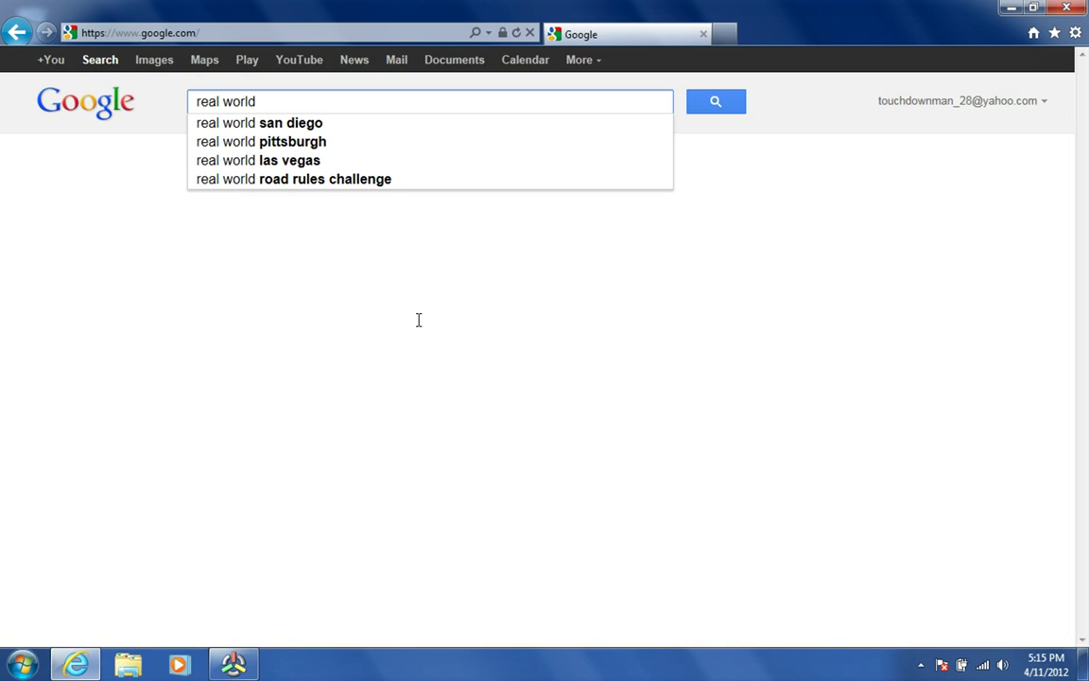
type(" cur")
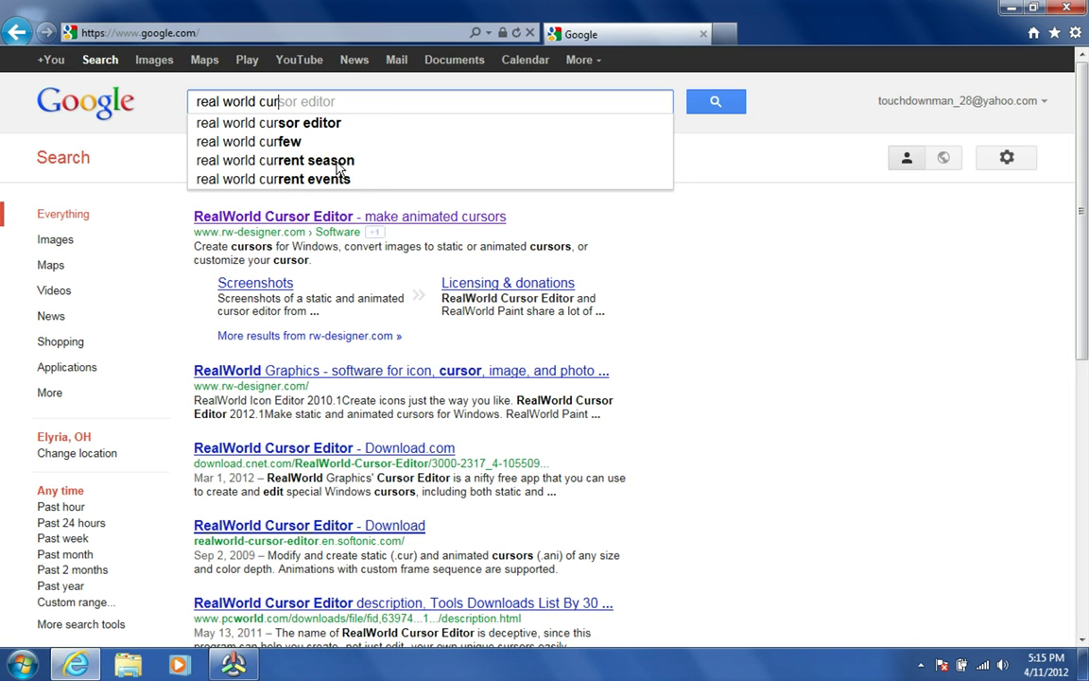
left_click(318, 134)
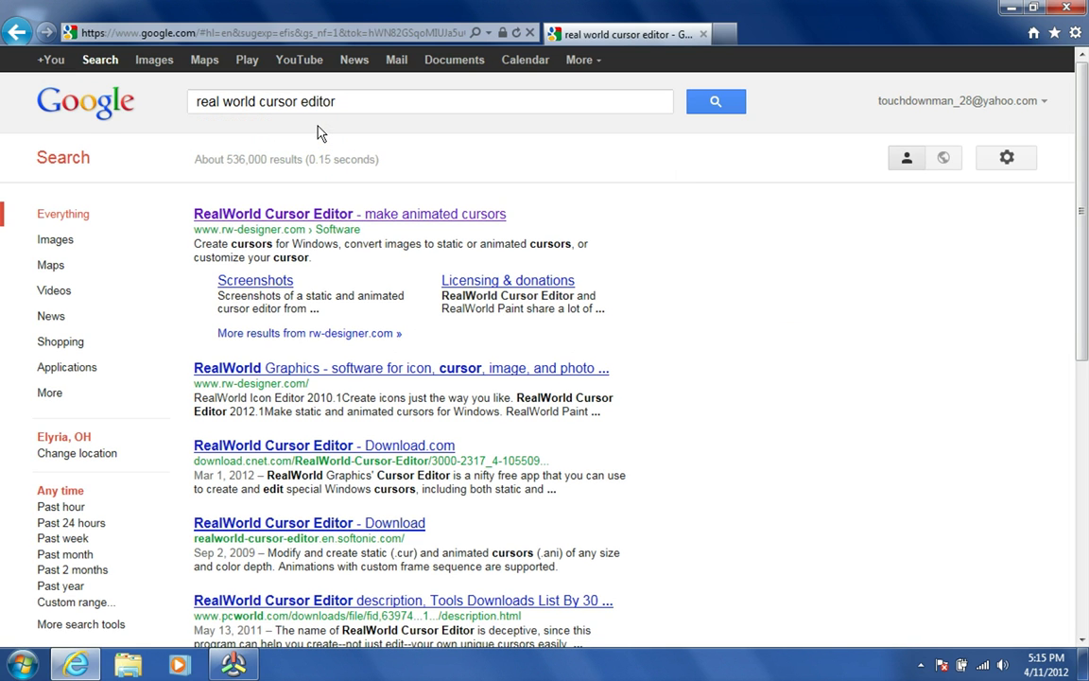
Open the rw-designer.com RealWorld Cursor Editor page and request the installer download.
left_click(346, 219)
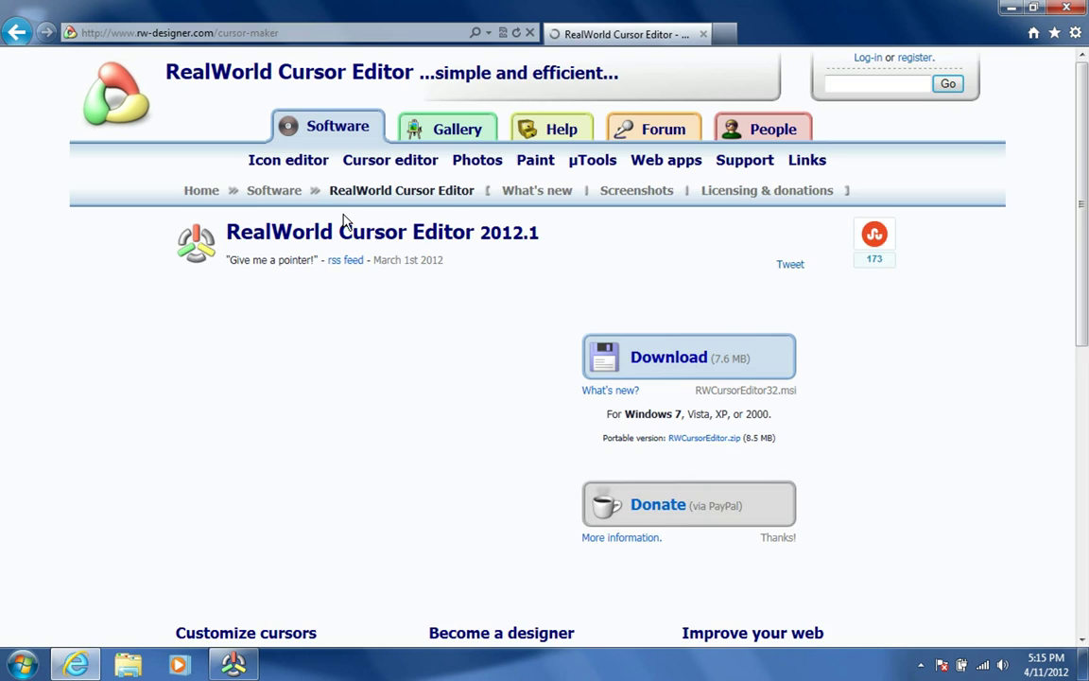
left_click_drag(806, 391, 841, 365)
left_click(836, 366)
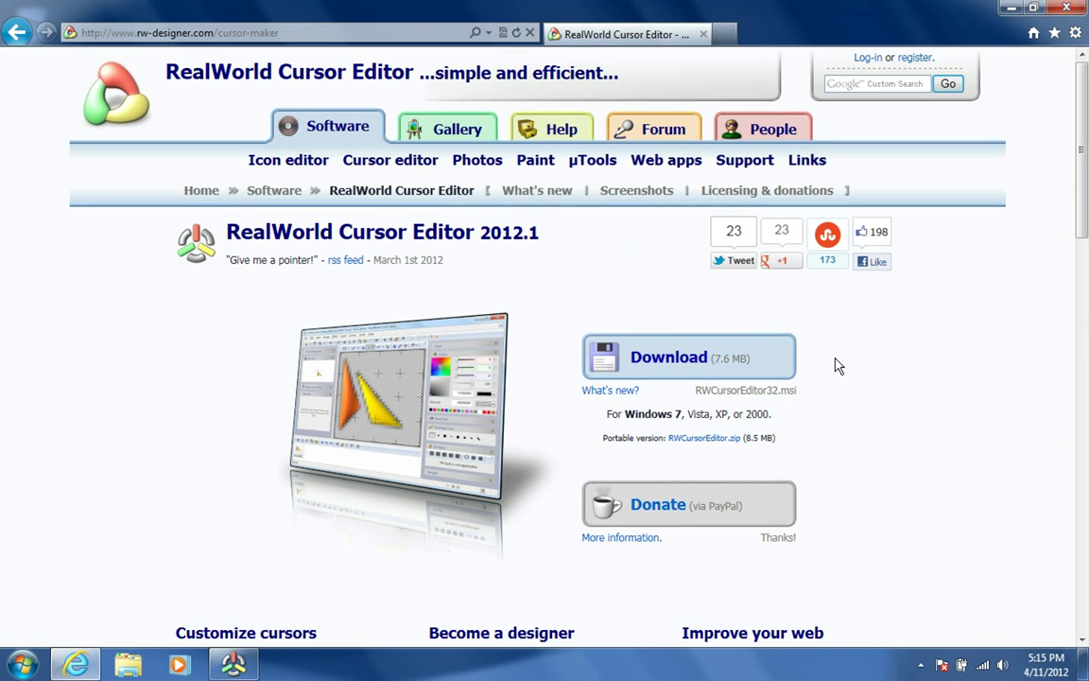
left_click(662, 364)
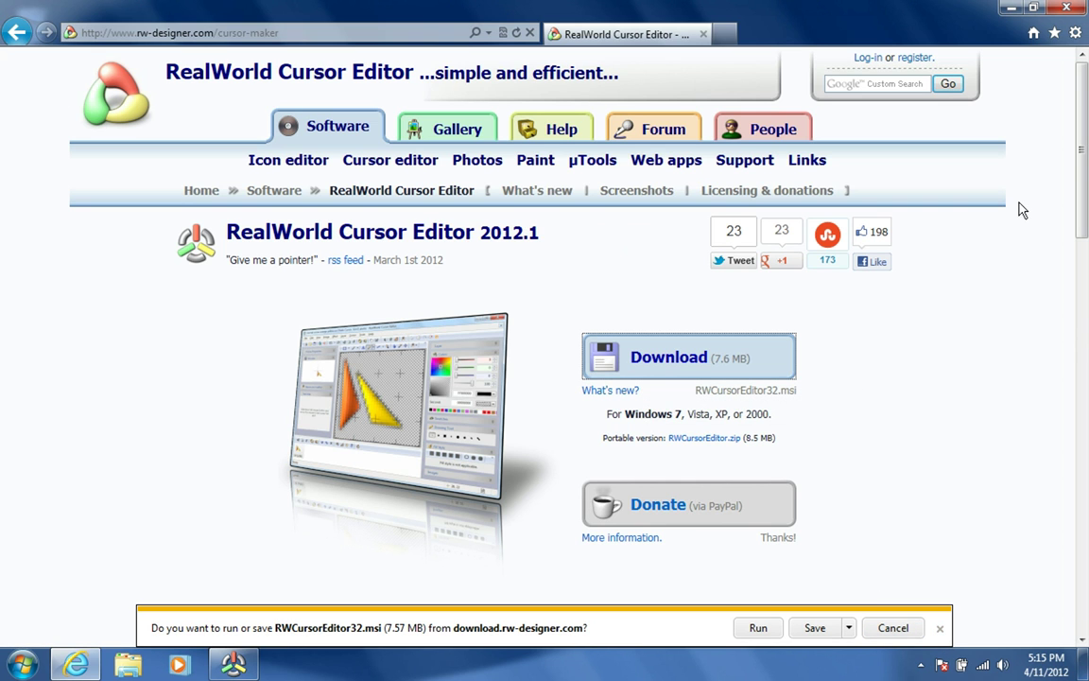
Close Internet Explorer and launch RealWorld Cursor Editor from its desktop shortcut.
left_click(1066, 8)
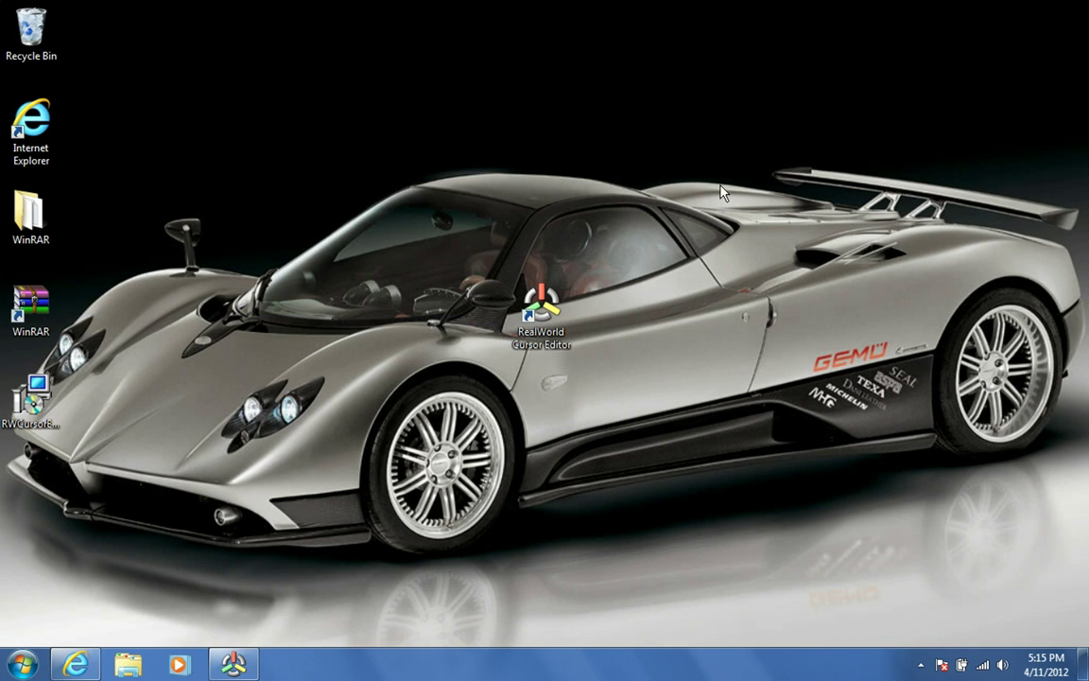
left_click_drag(573, 331, 468, 251)
double_click(536, 312)
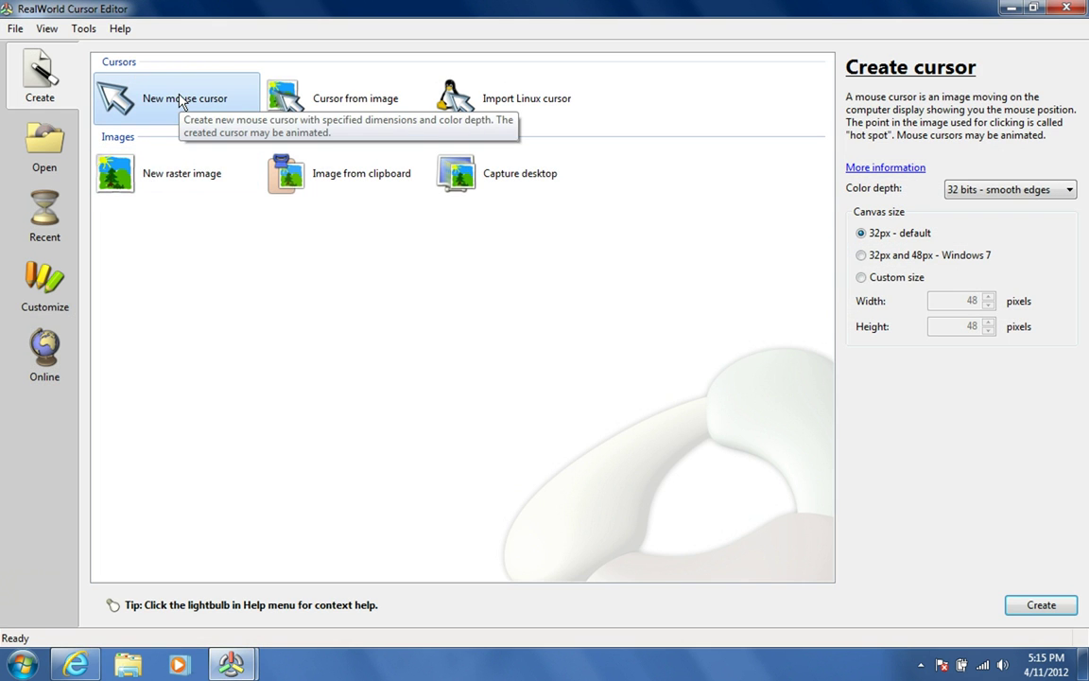
Create a new 32x32 static cursor and generate the default up-left arrow shape on it.
left_click(183, 100)
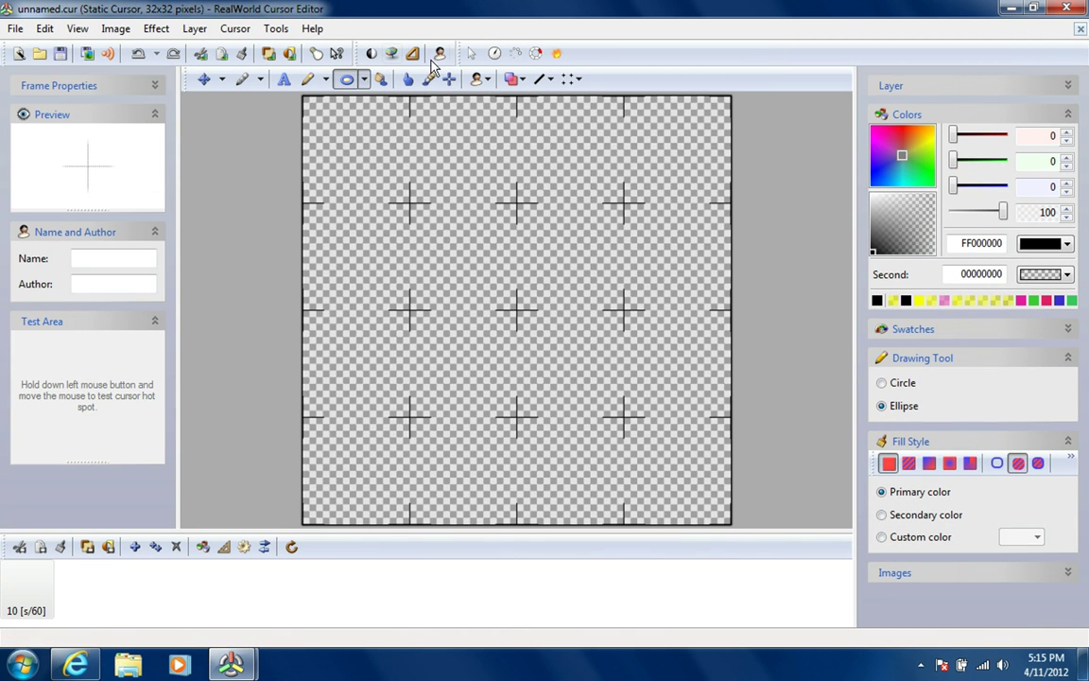
left_click(474, 59)
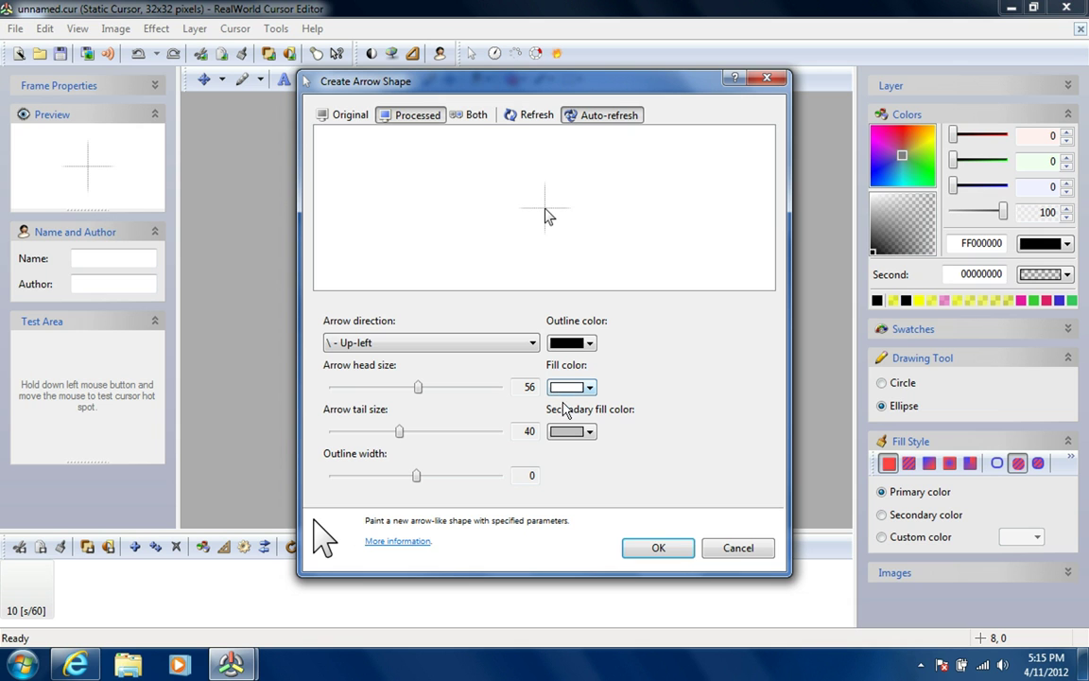
left_click(658, 548)
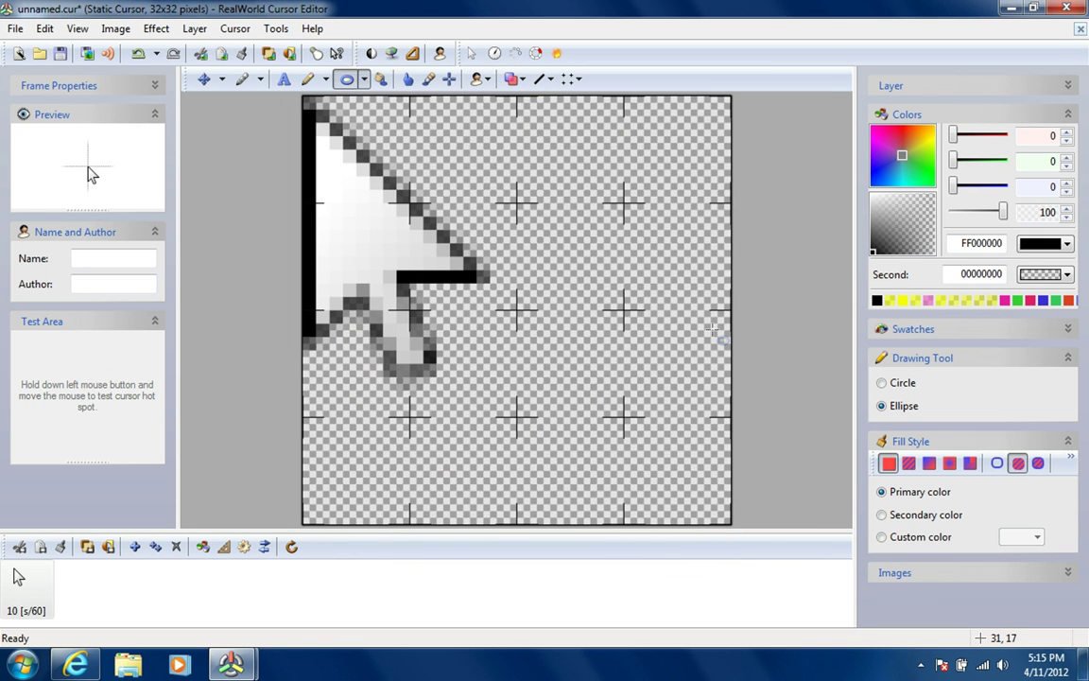
With the Move tool, drag the arrow from the top-left corner toward the canvas centre.
left_click(204, 80)
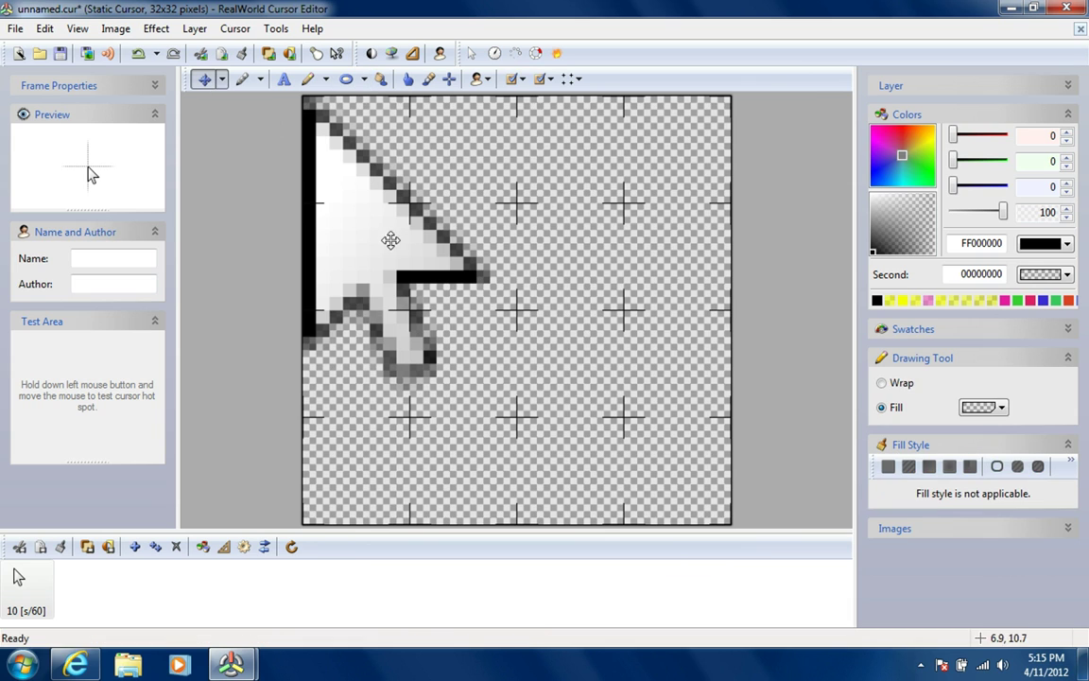
left_click_drag(371, 231, 549, 295)
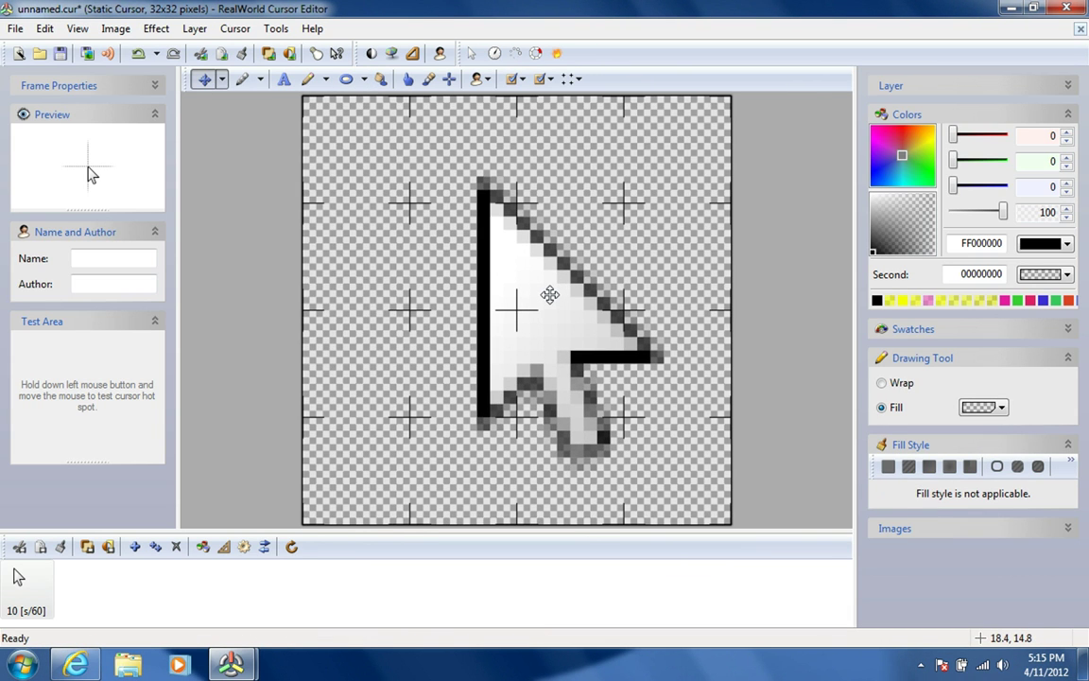
Draw a filled 26x28 ellipse across the canvas and colour it yellow.
left_click(348, 82)
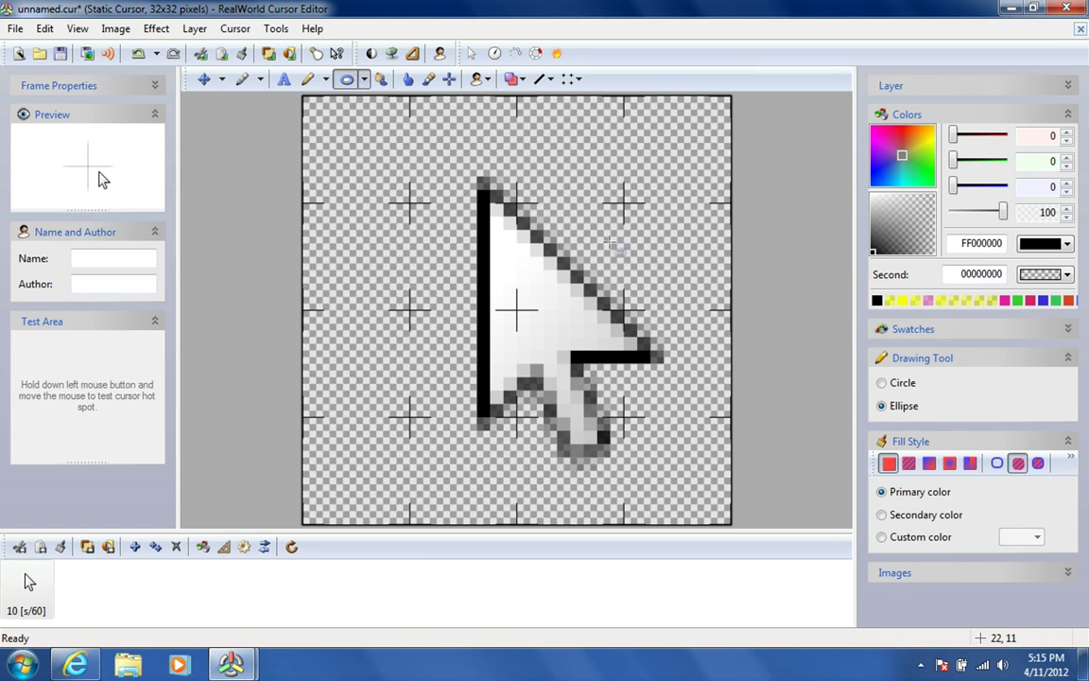
left_click(364, 82)
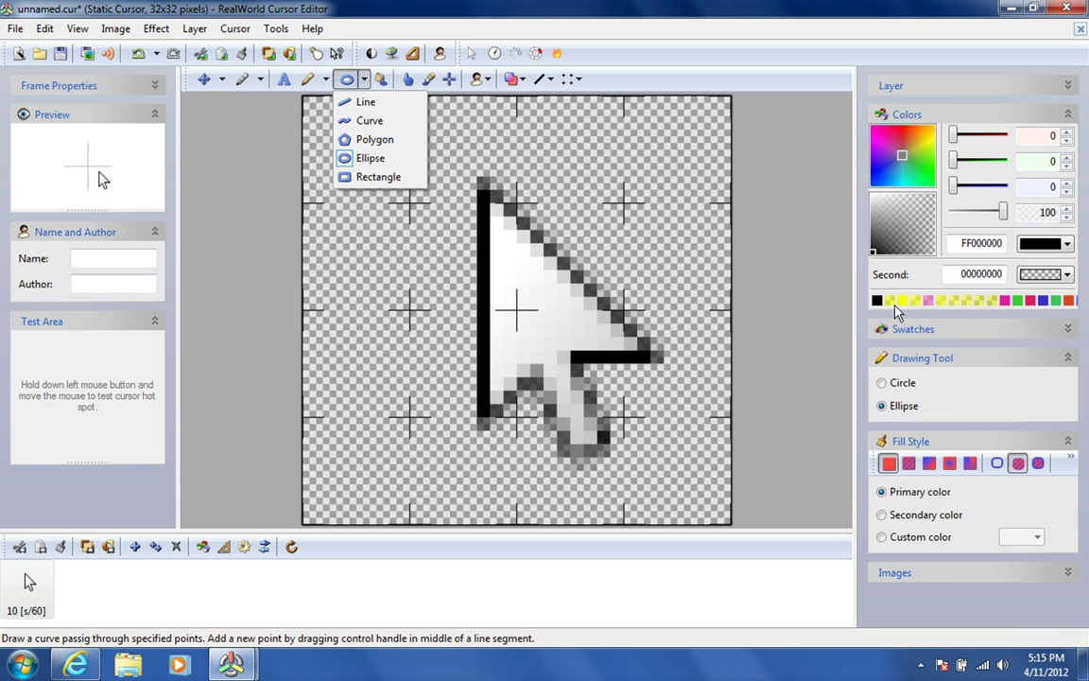
left_click(371, 158)
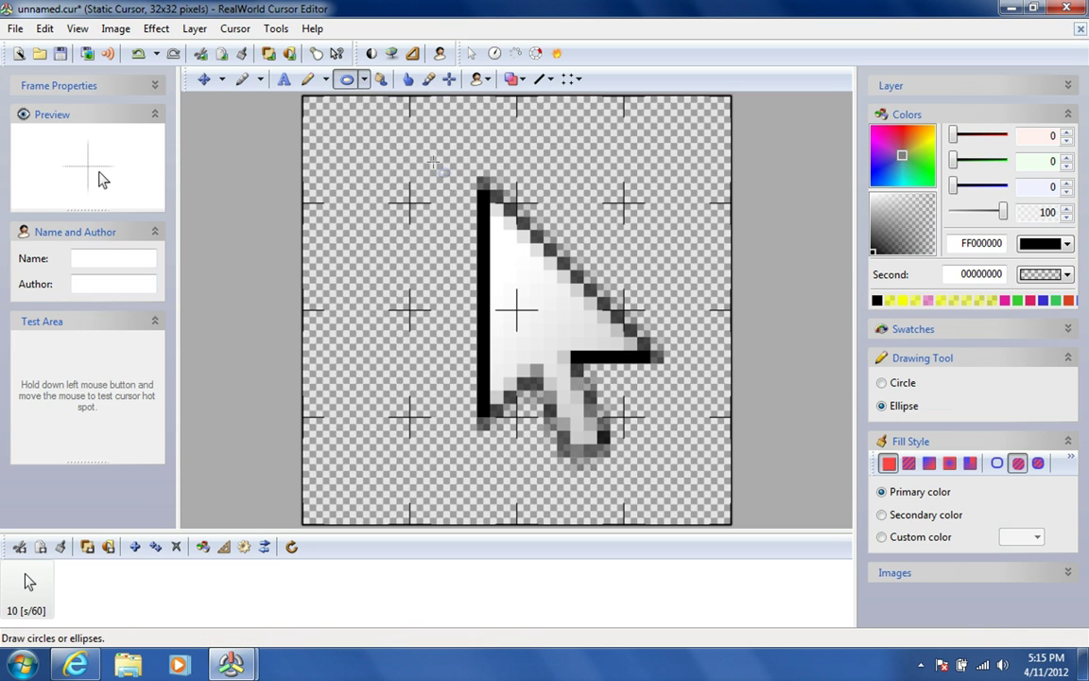
left_click_drag(372, 143, 719, 513)
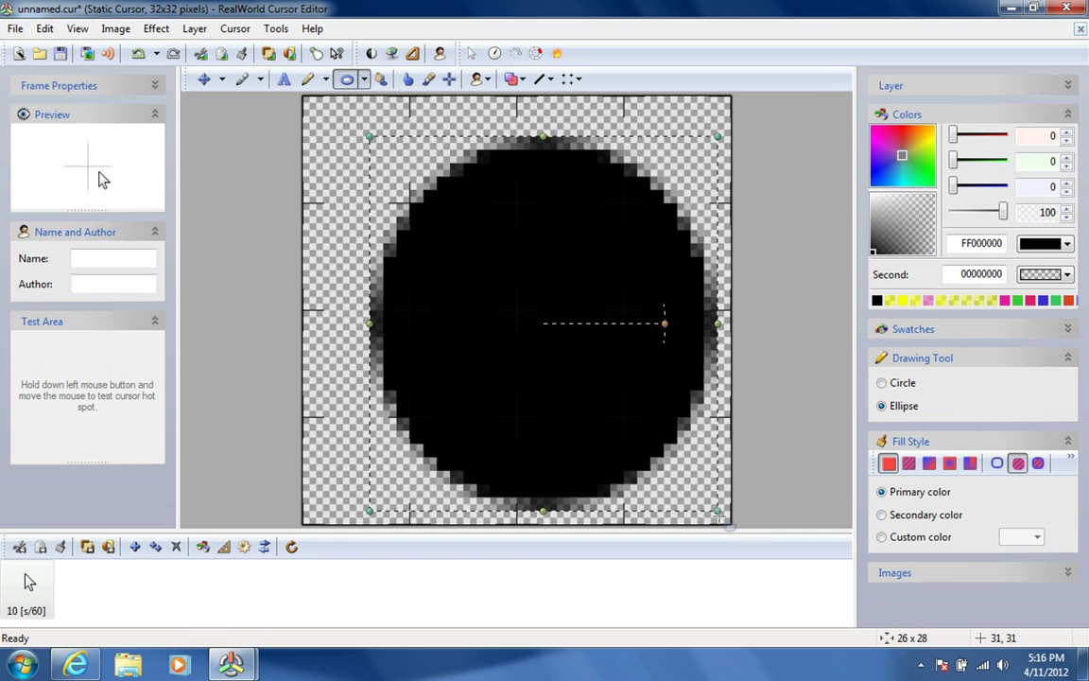
left_click(906, 302)
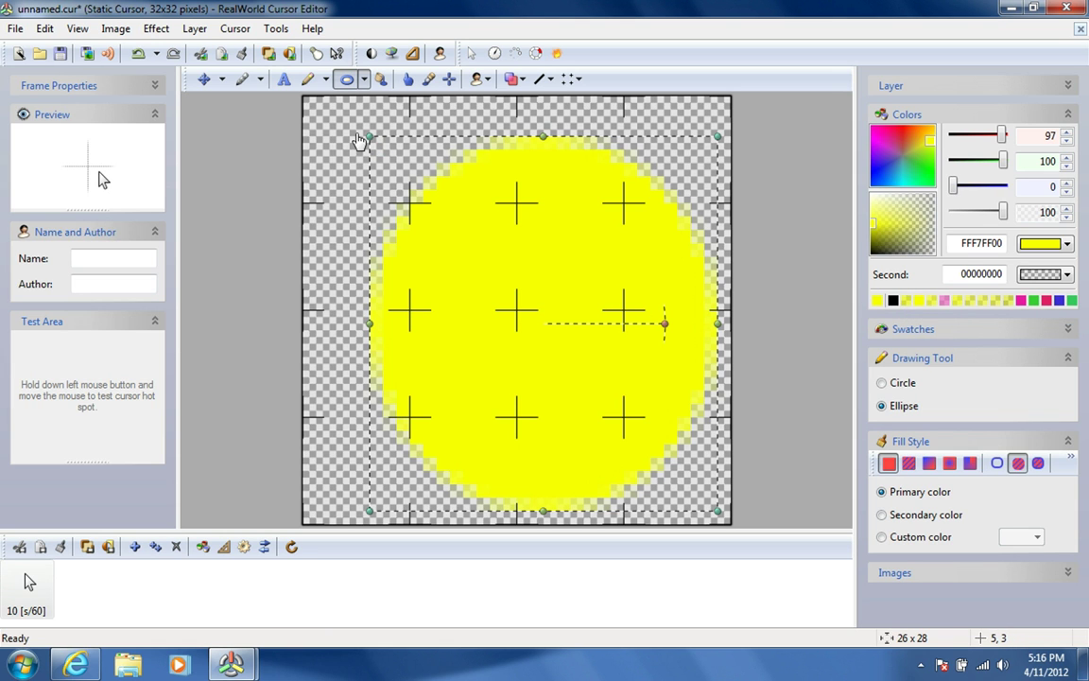
Stretch the yellow ellipse to the canvas edges and lower its opacity to about 70.7%.
left_click_drag(359, 140, 312, 110)
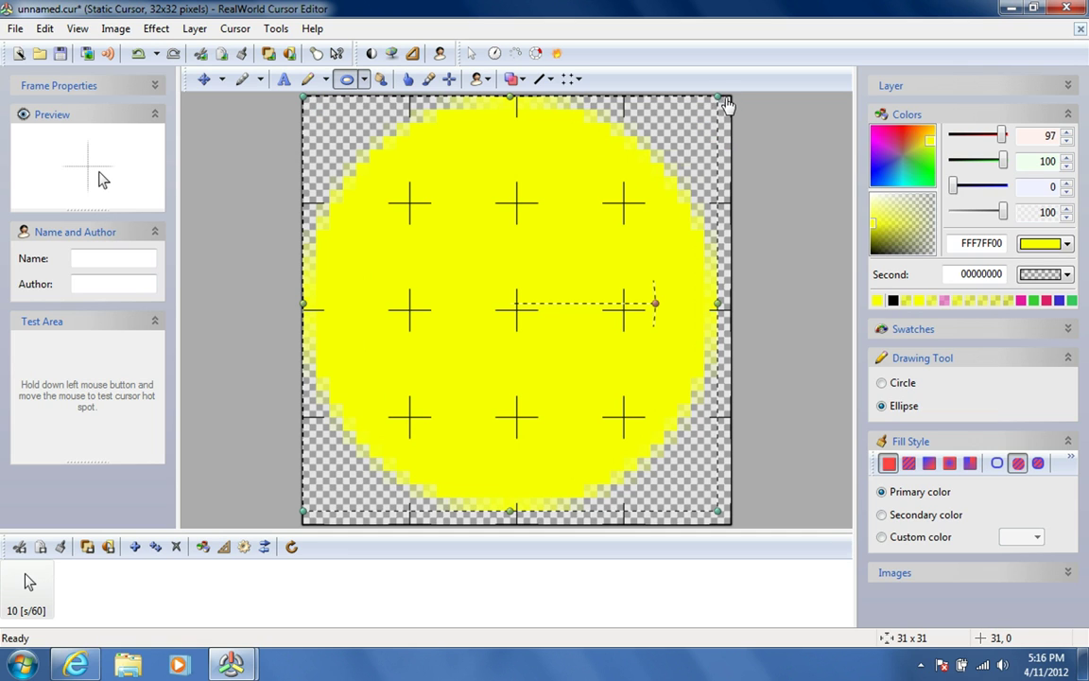
left_click_drag(727, 104, 732, 99)
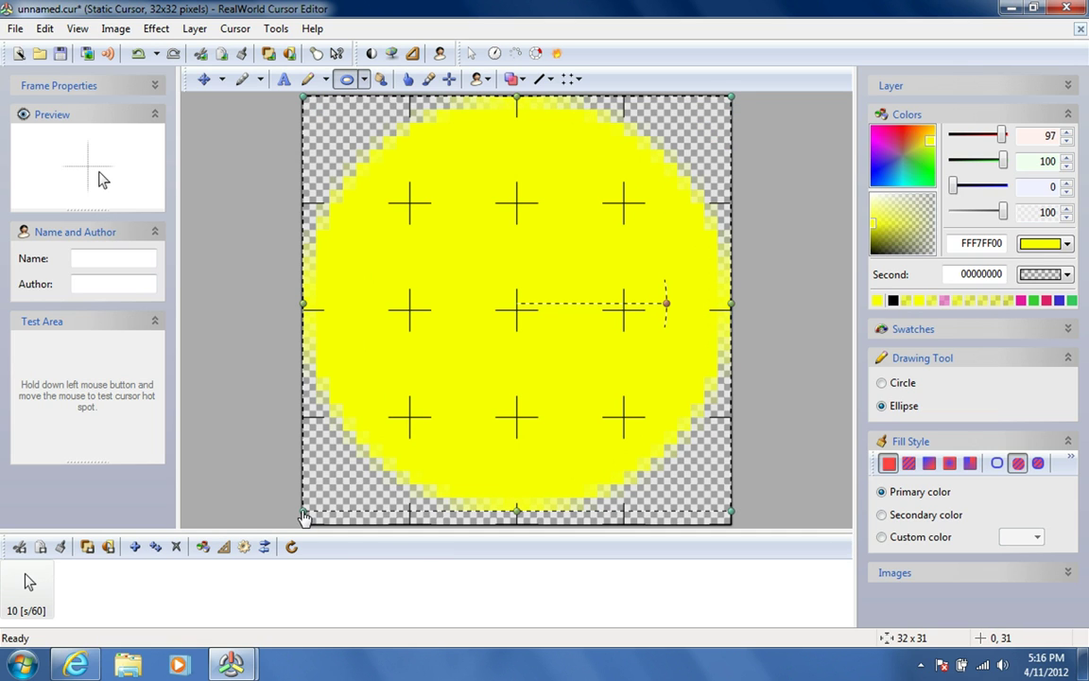
left_click_drag(304, 521, 308, 527)
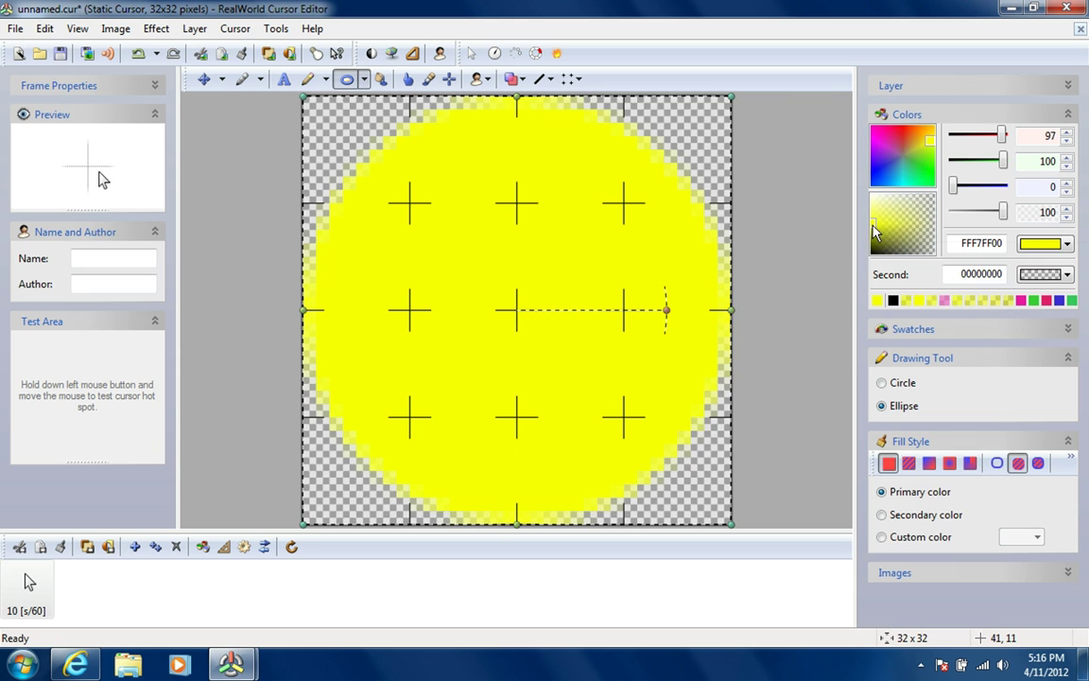
left_click_drag(876, 233, 889, 227)
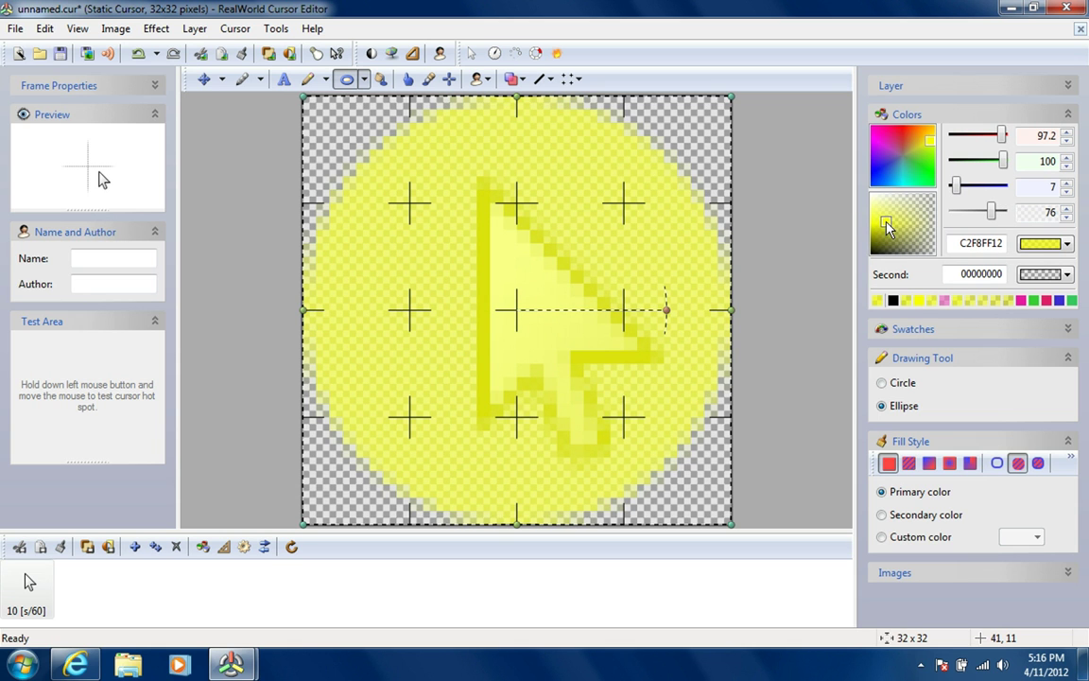
left_click_drag(889, 227, 889, 225)
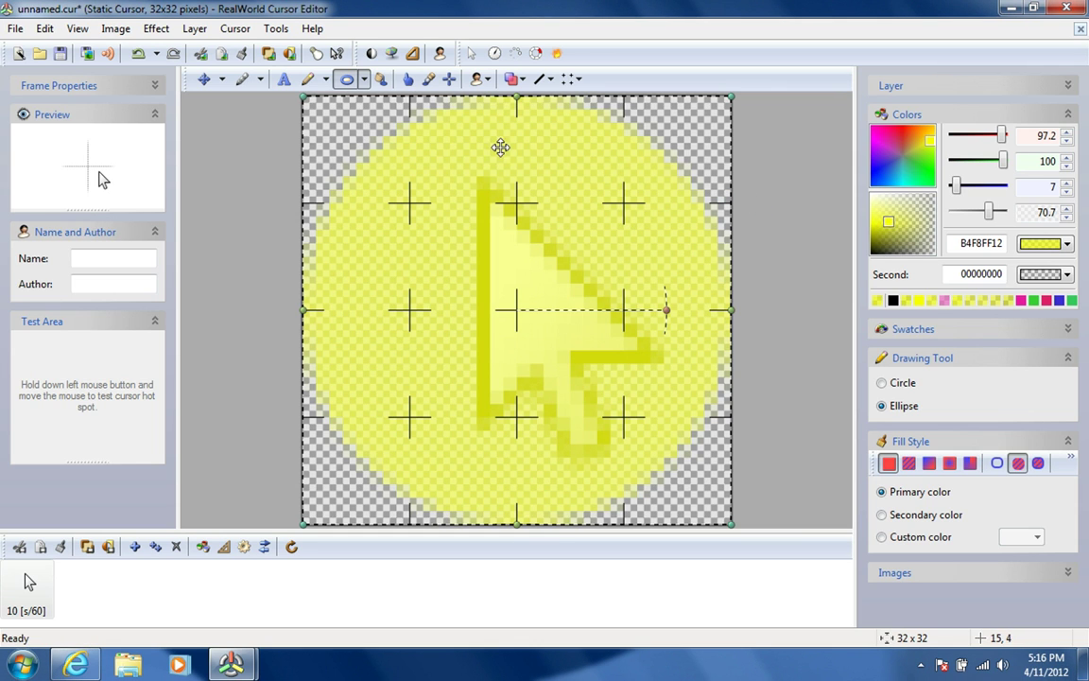
Place the cursor hot spot on the arrow's tip and try it in the Test Area.
left_click(14, 28)
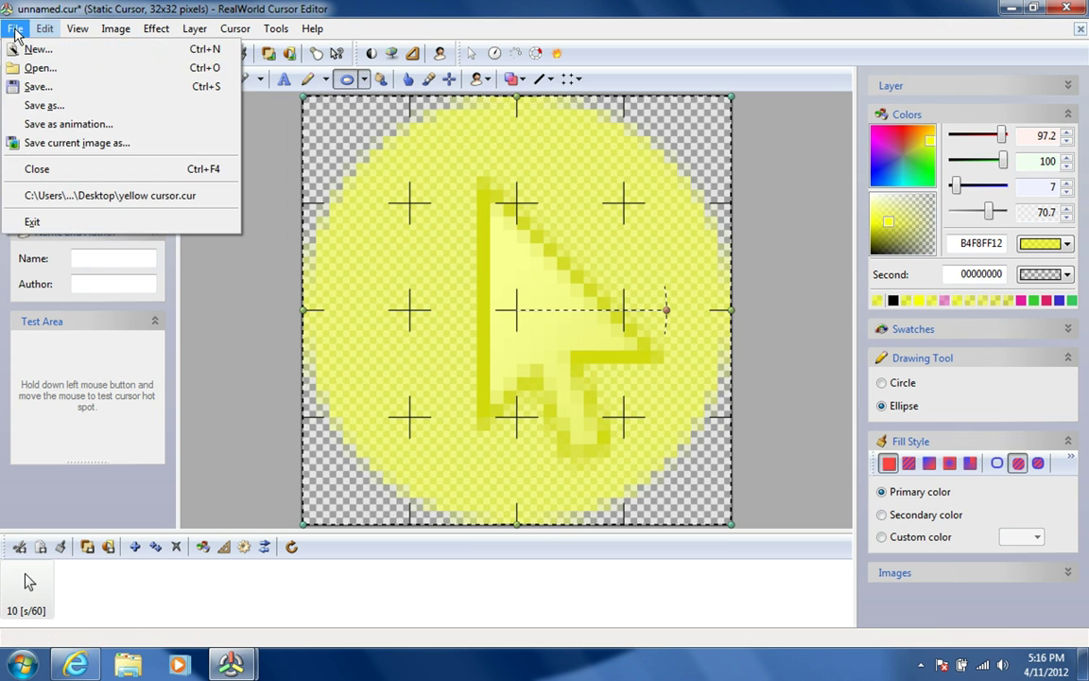
mouse_move(78, 29)
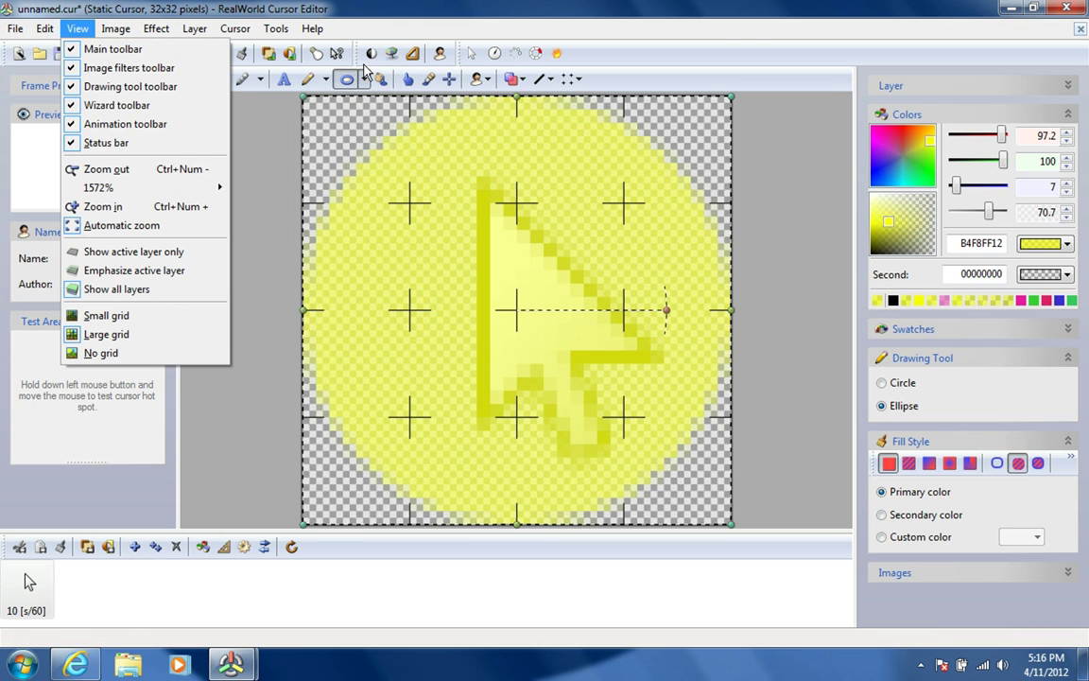
left_click(449, 79)
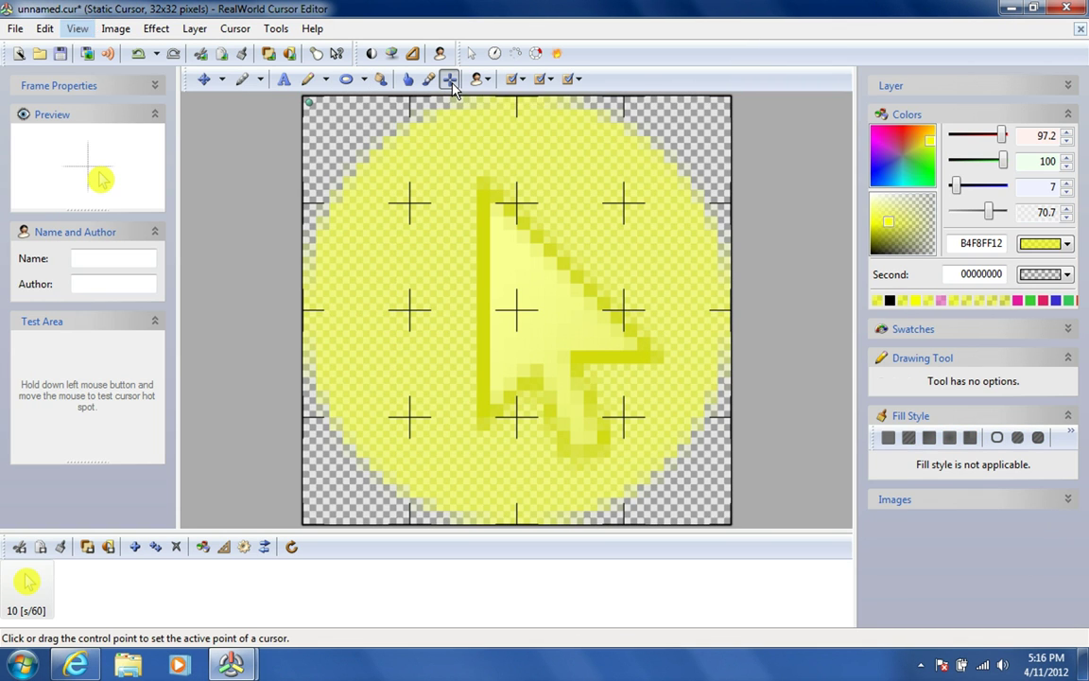
left_click(488, 193)
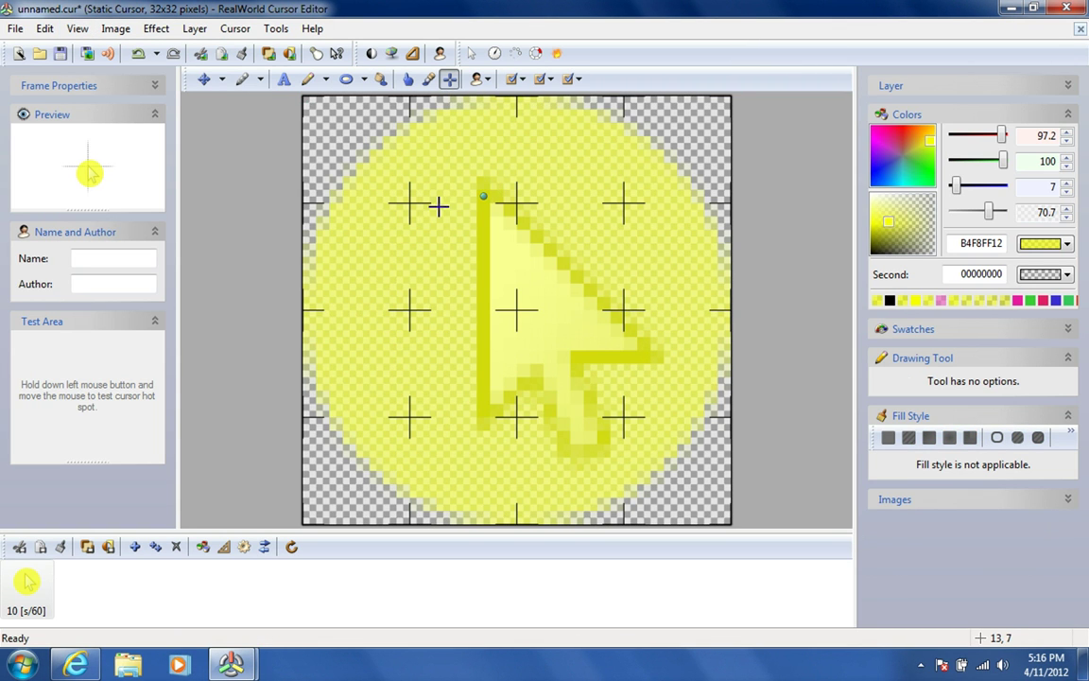
mouse_move(92, 377)
left_mouse_down()
mouse_move(55, 395)
mouse_move(46, 356)
mouse_move(84, 383)
mouse_move(40, 372)
mouse_move(81, 399)
mouse_move(70, 375)
mouse_move(99, 399)
mouse_move(132, 356)
left_mouse_up()
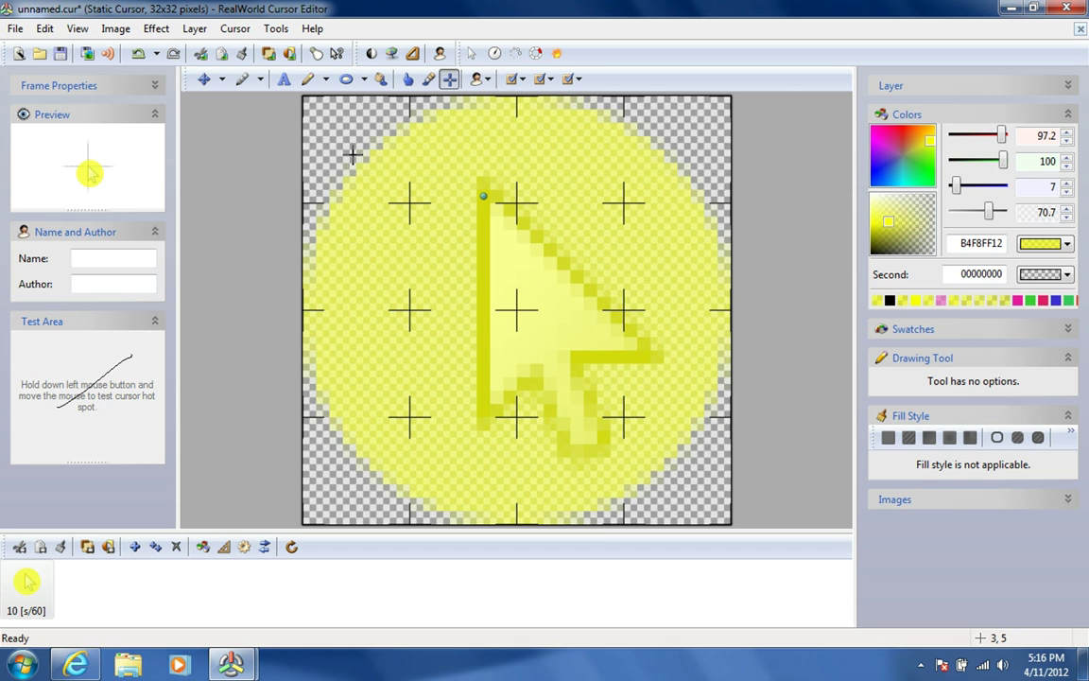
Save the cursor as 'Yellow Cursor' on the Desktop via Save as.
left_click(16, 29)
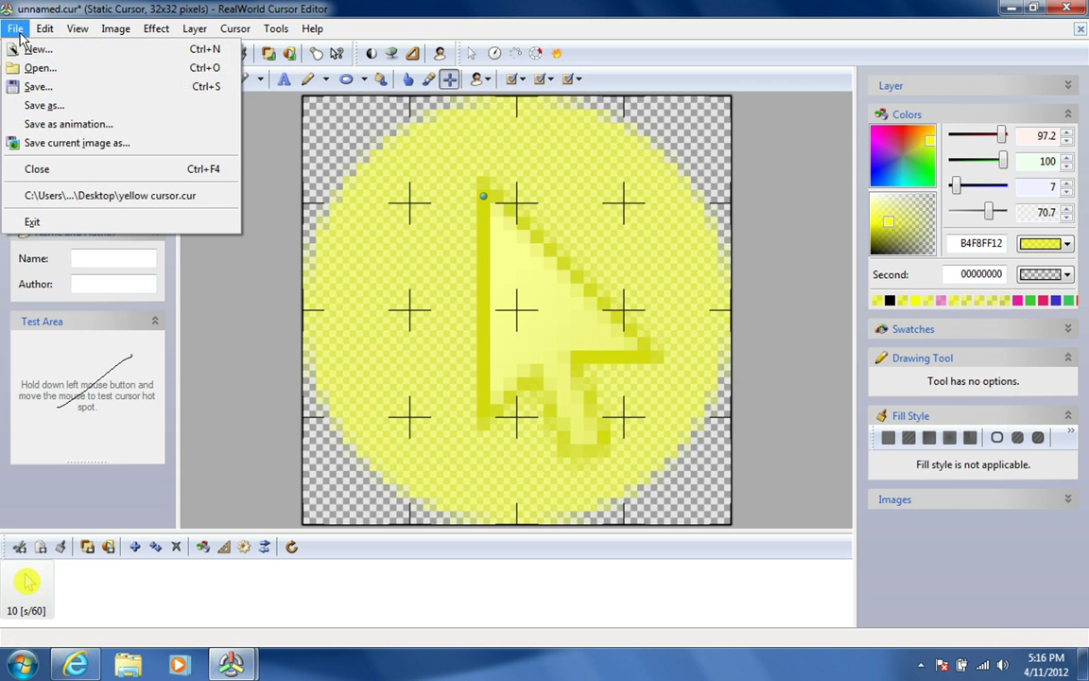
left_click(66, 105)
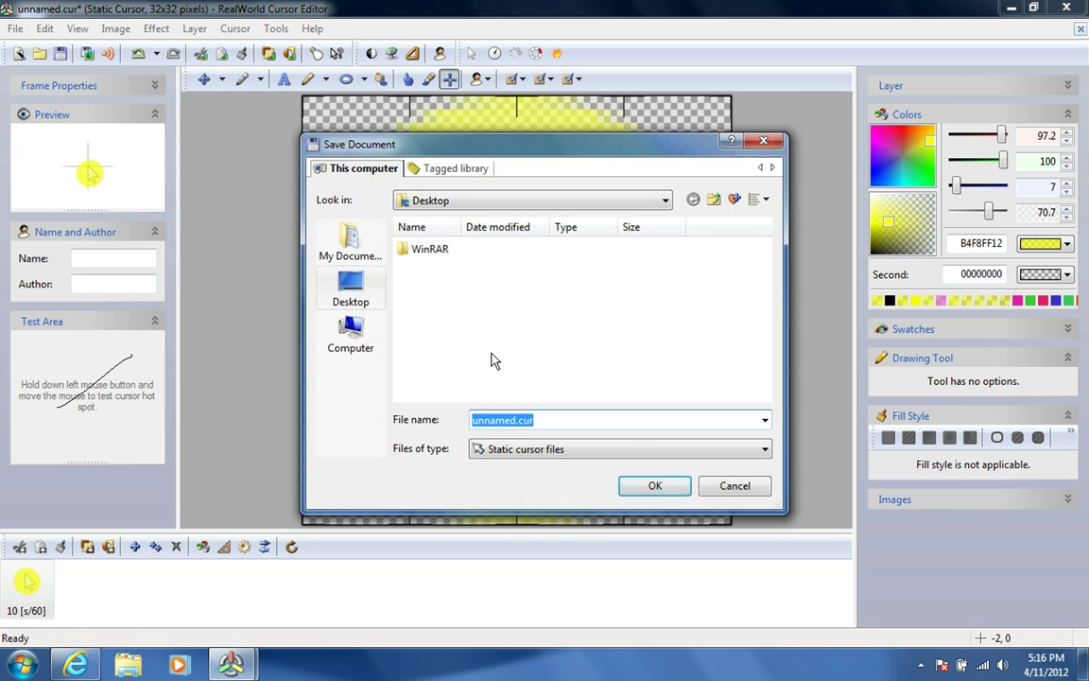
type("Yellow")
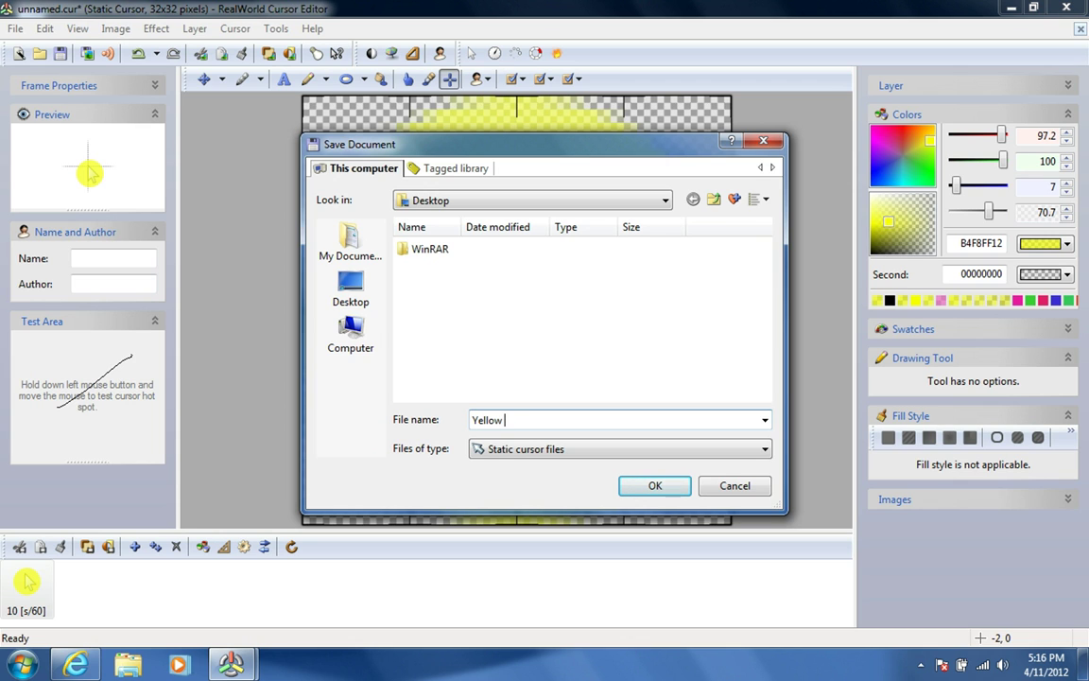
type(" Cursor")
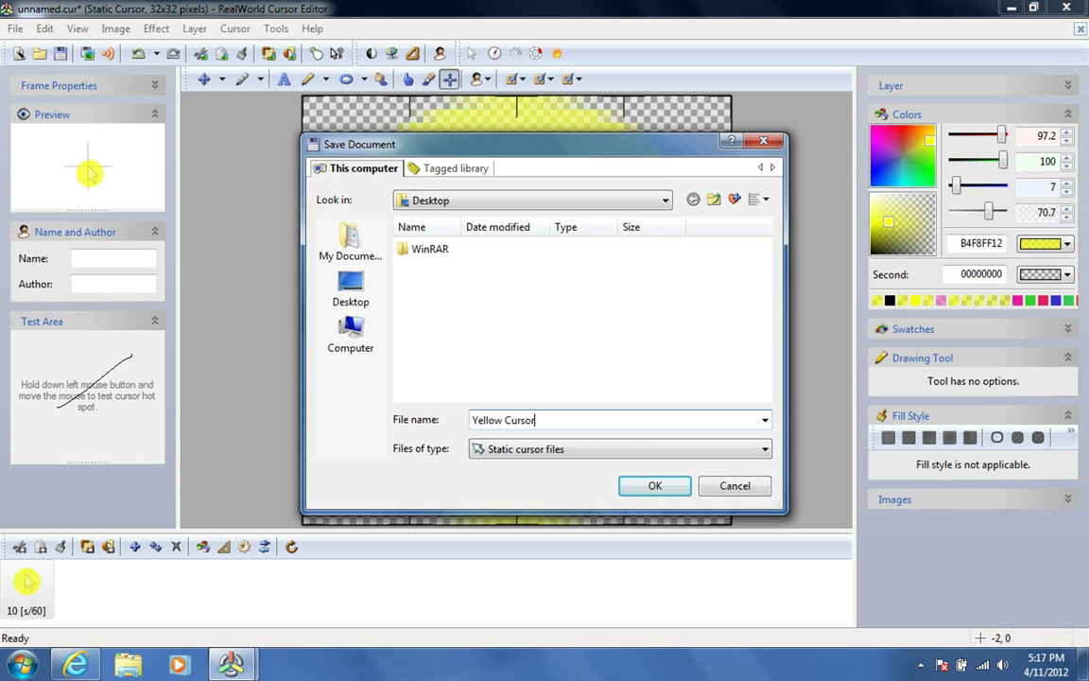
left_click(652, 486)
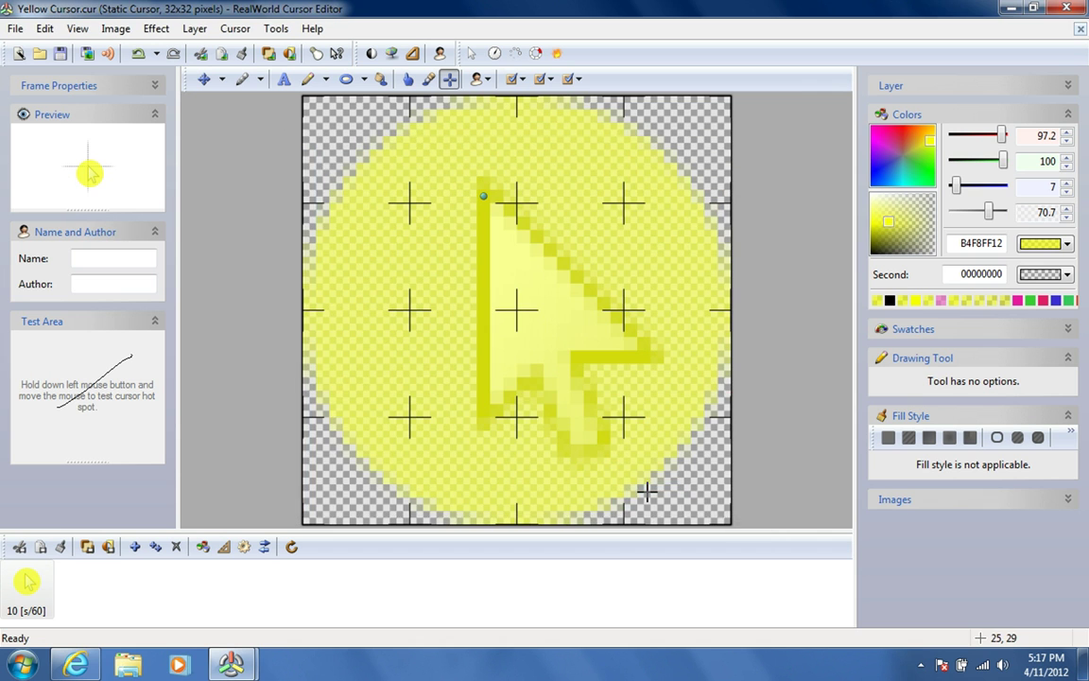
Minimize the editor and reach Control Panel > Appearance and Personalization > Personalization.
left_click(1014, 9)
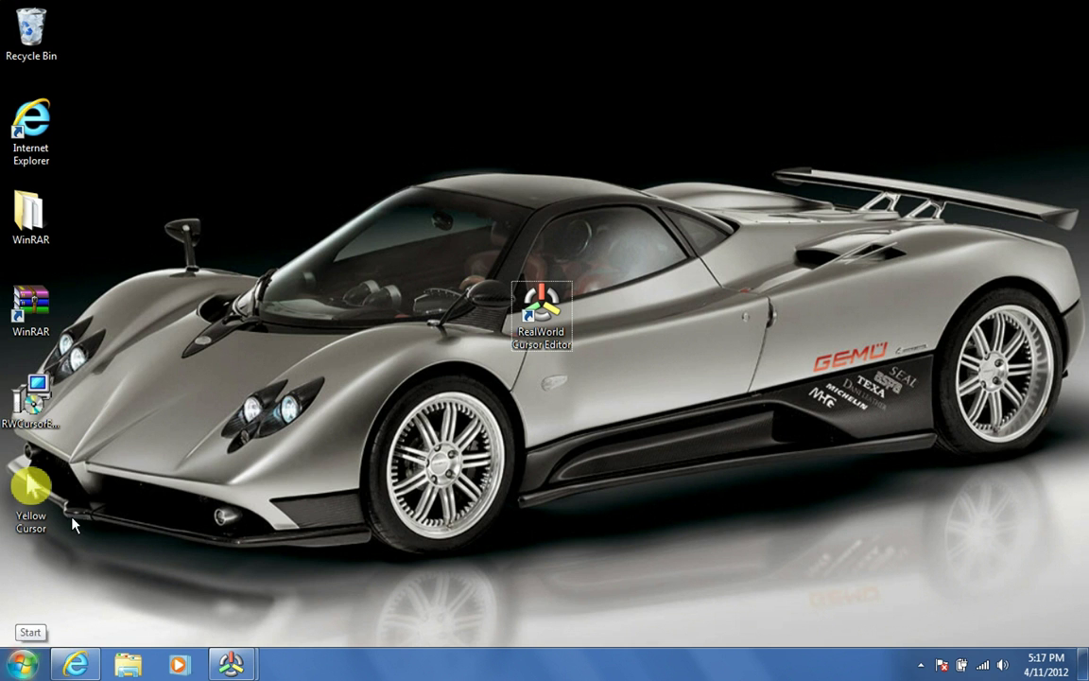
left_click(23, 664)
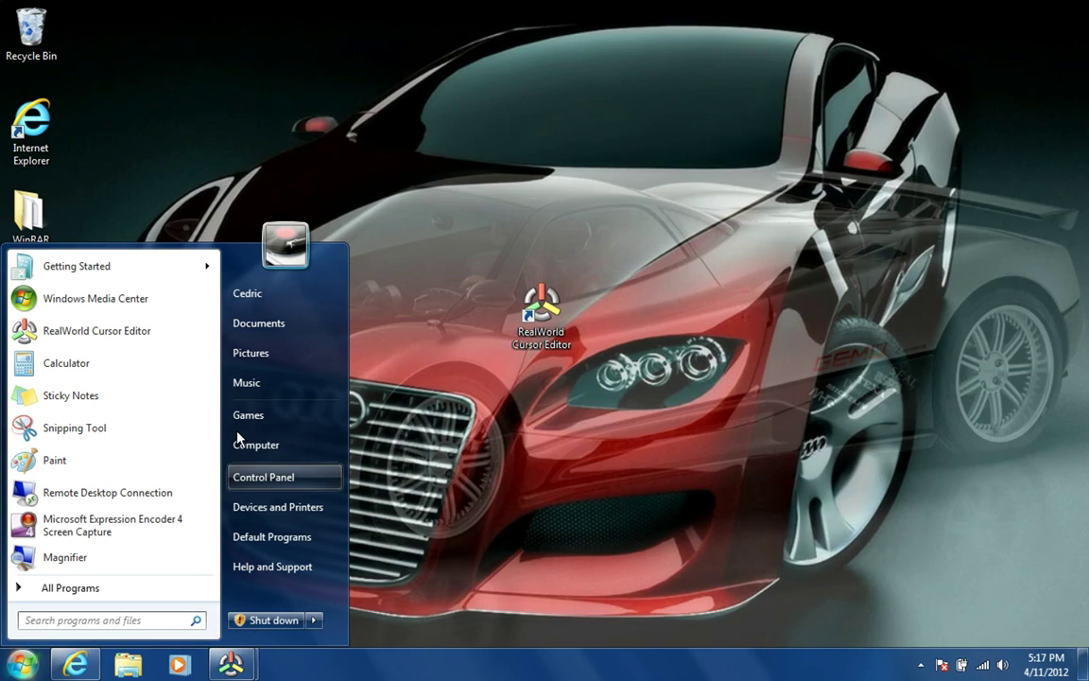
left_click(261, 477)
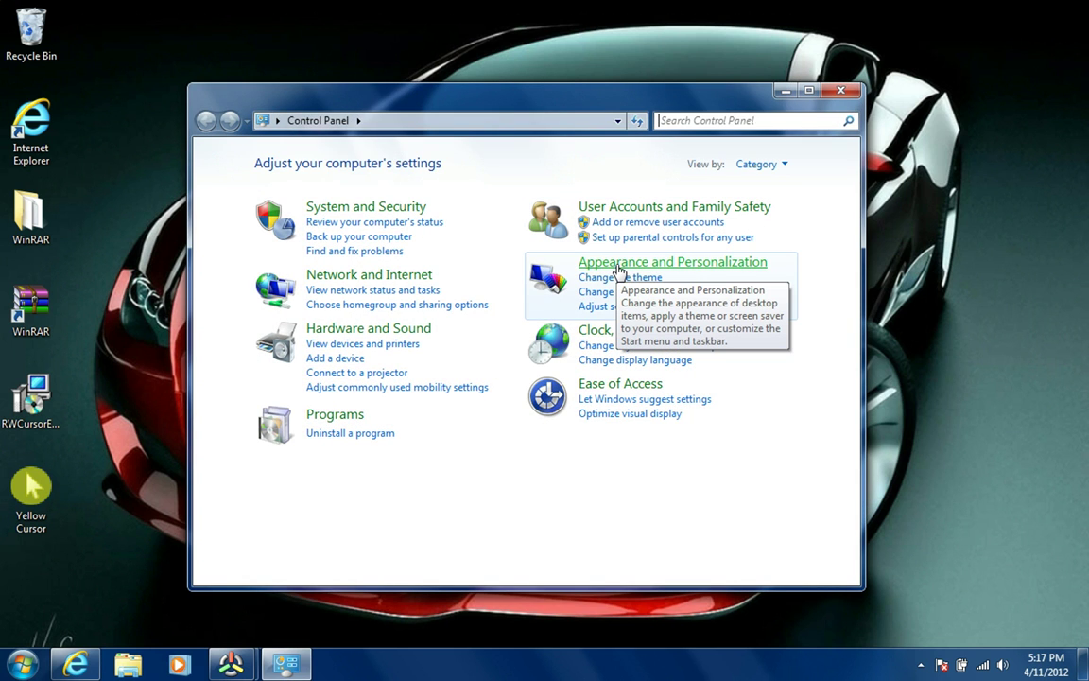
left_click(619, 272)
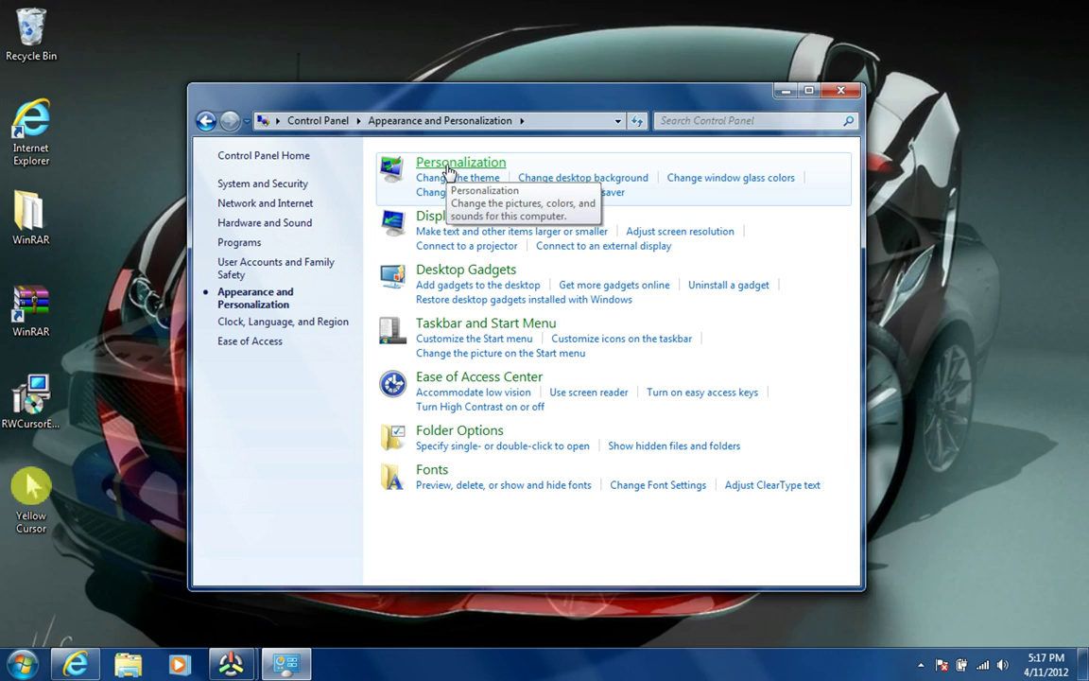
left_click(449, 173)
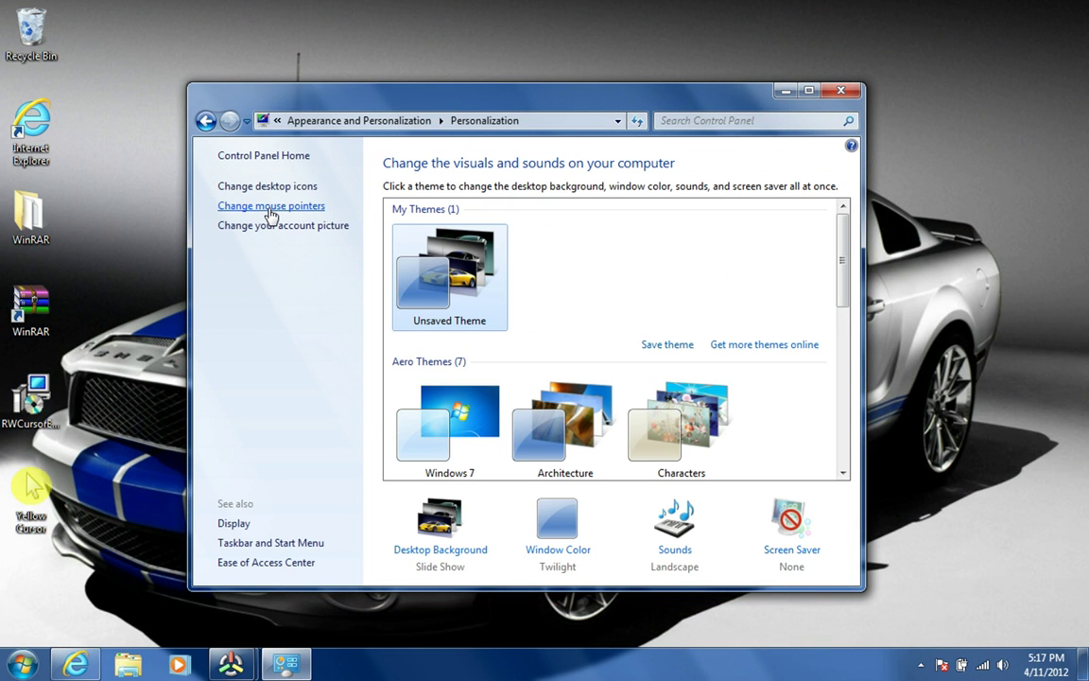
Assign Yellow Cursor.cur to the Normal Select pointer in Mouse Properties and confirm with OK.
left_click(269, 207)
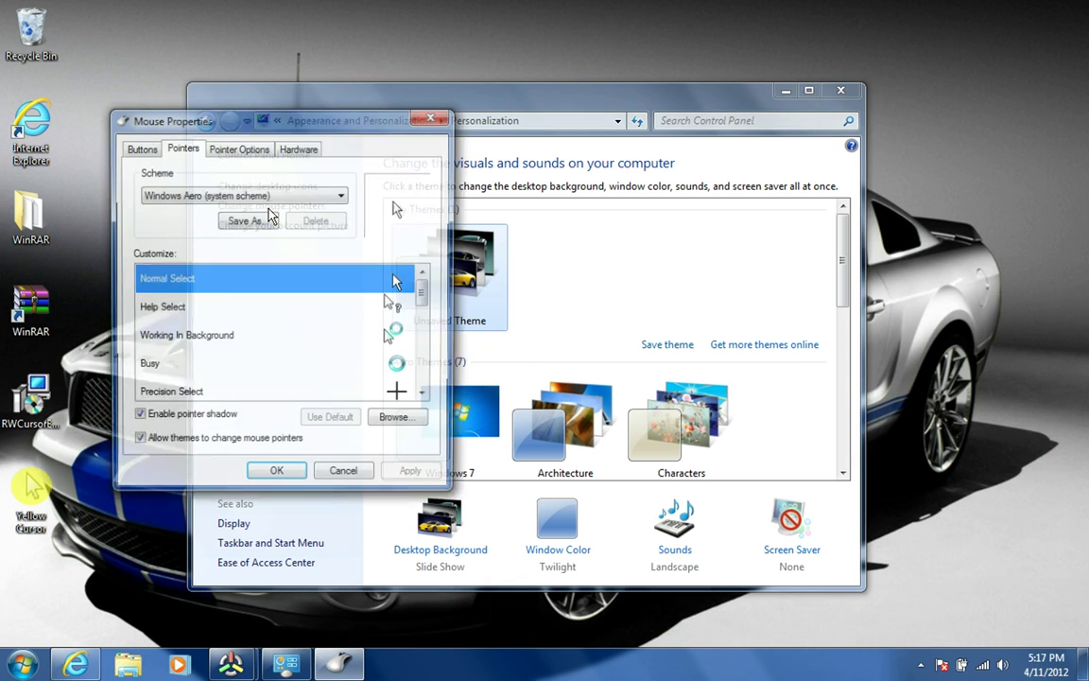
left_click(397, 422)
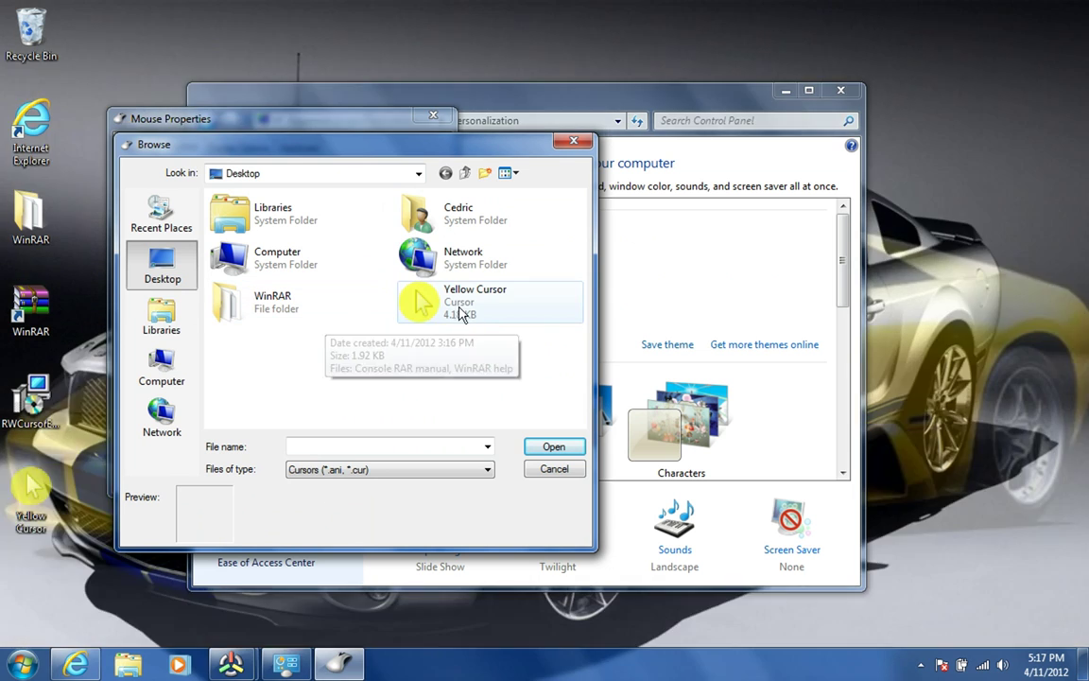
left_click(461, 310)
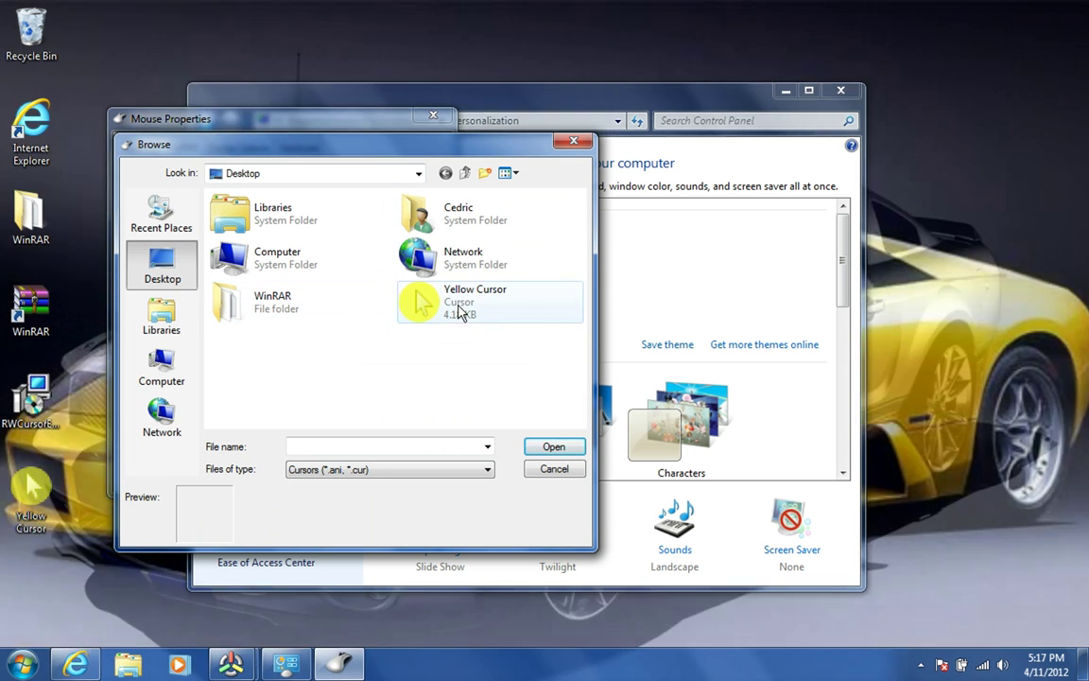
double_click(460, 310)
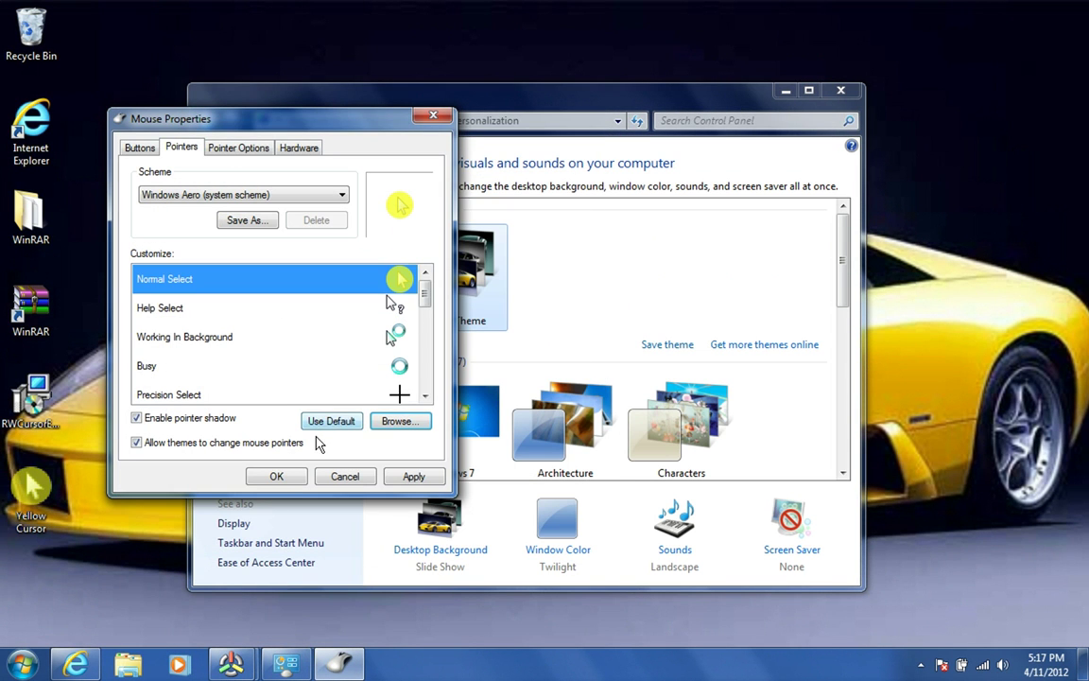
left_click(278, 476)
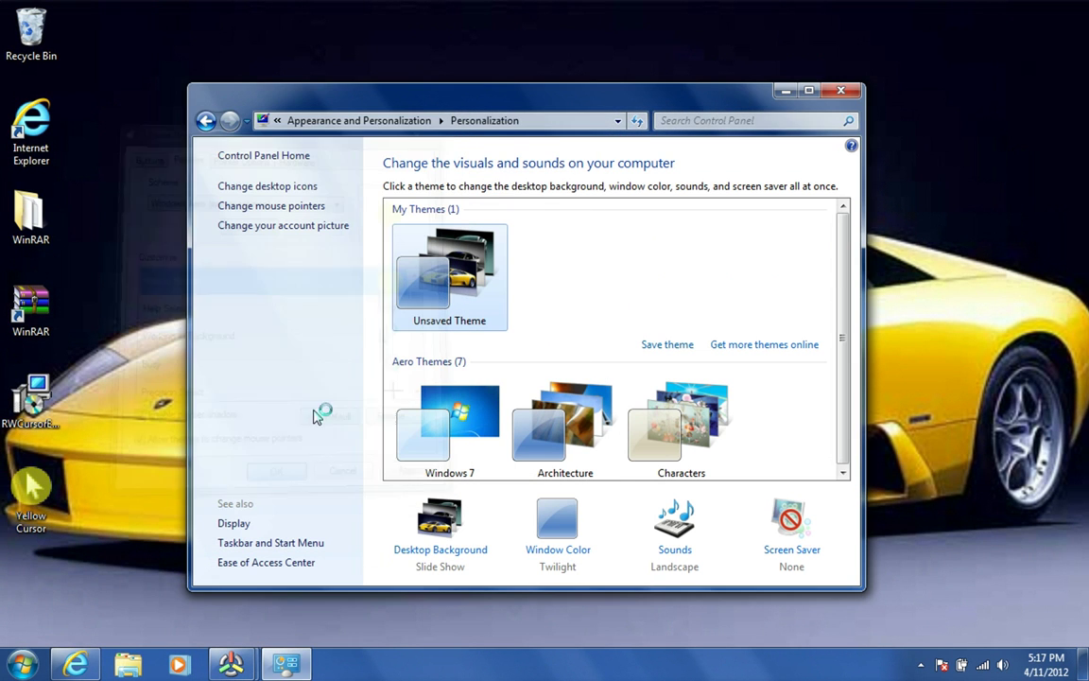
Close Personalization and drag-select around the desktop, including the RealWorld Cursor Editor shortcut, to test the yellow cursor.
left_click(836, 91)
left_click_drag(591, 68, 668, 195)
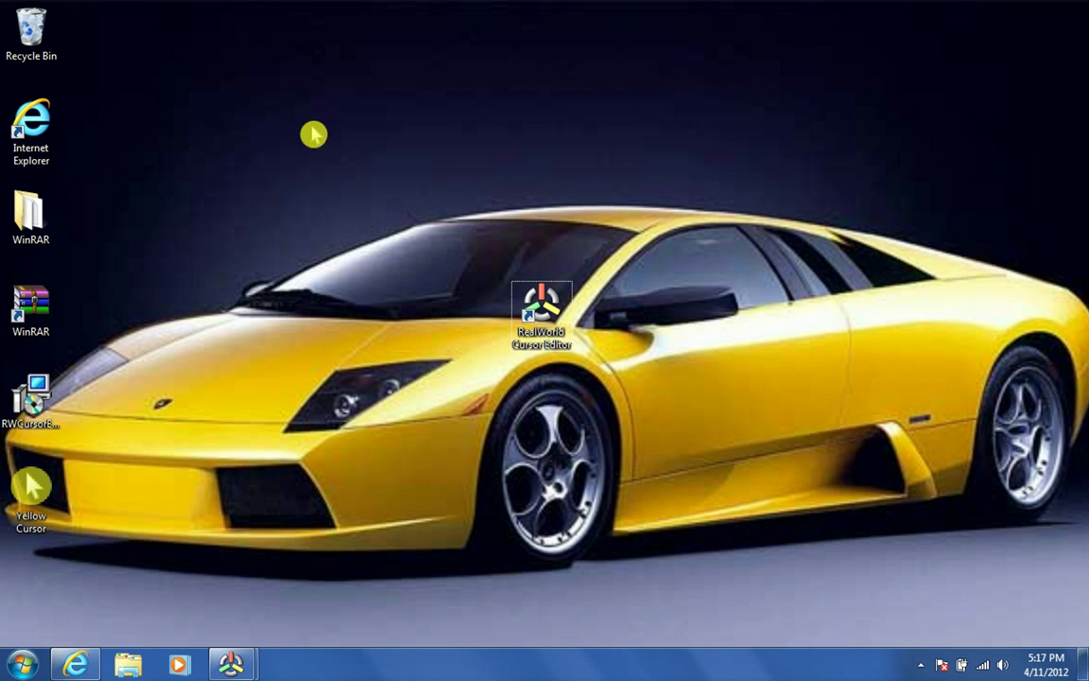
left_click_drag(379, 69, 722, 353)
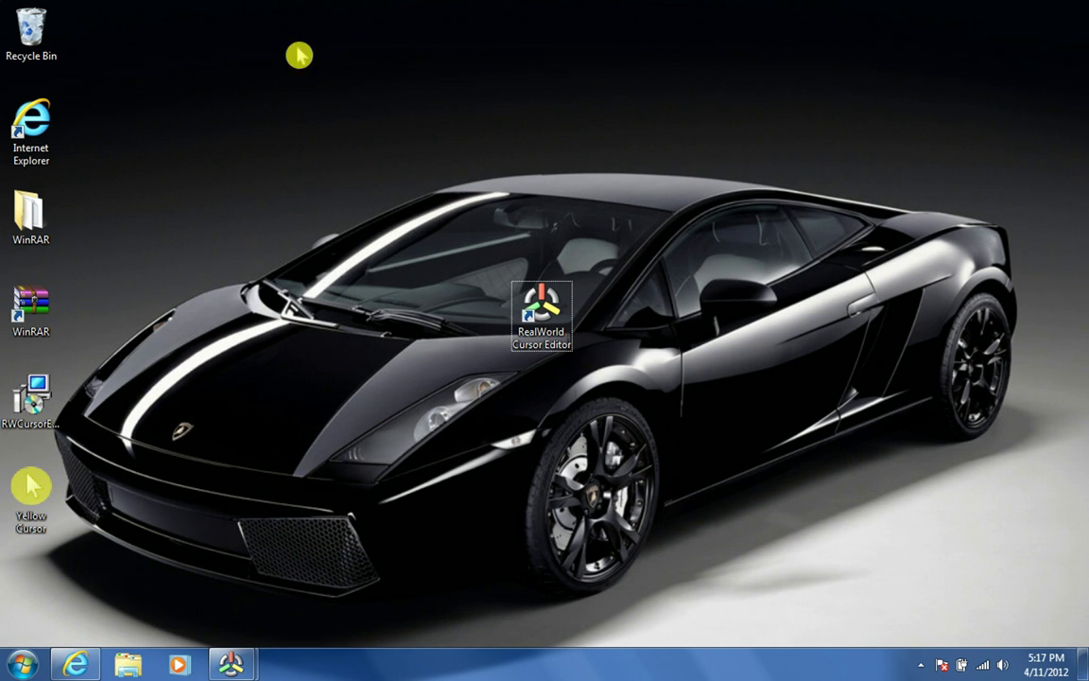
left_click_drag(583, 114, 389, 154)
left_click_drag(263, 199, 527, 308)
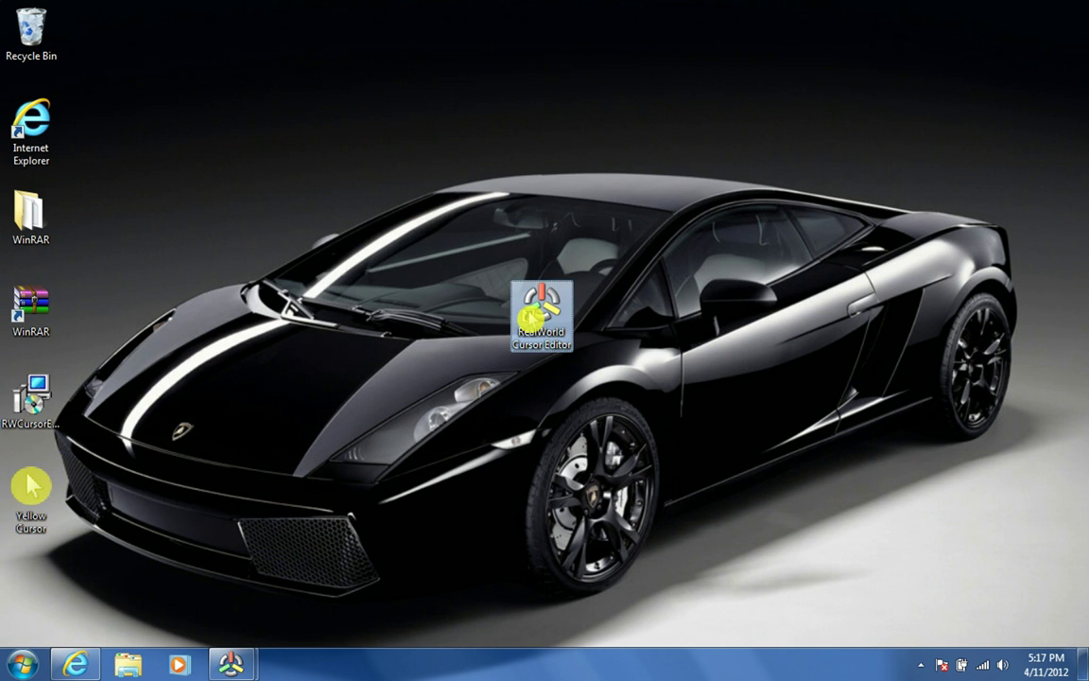
mouse_move(230, 662)
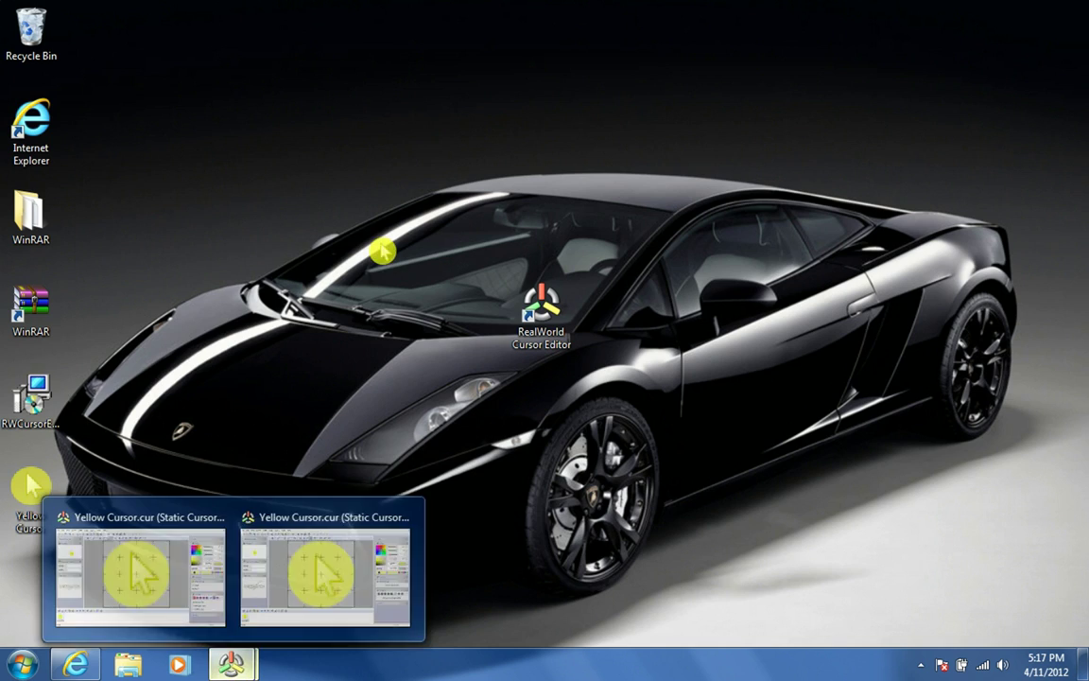